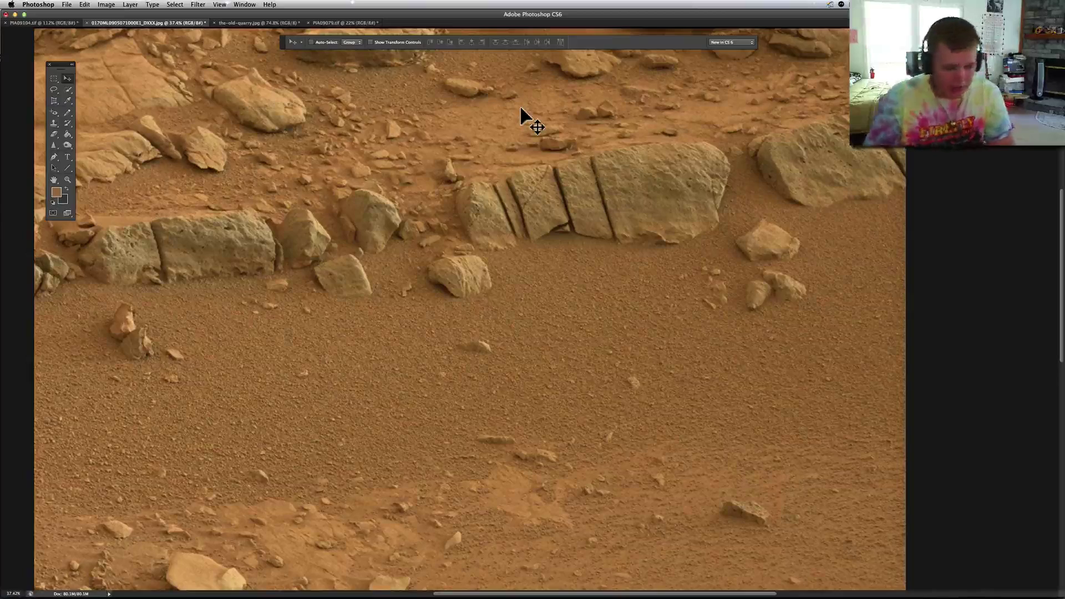
Cycle through the browser windows showing the Mars photo, then return to Photoshop
key(super+Tab)
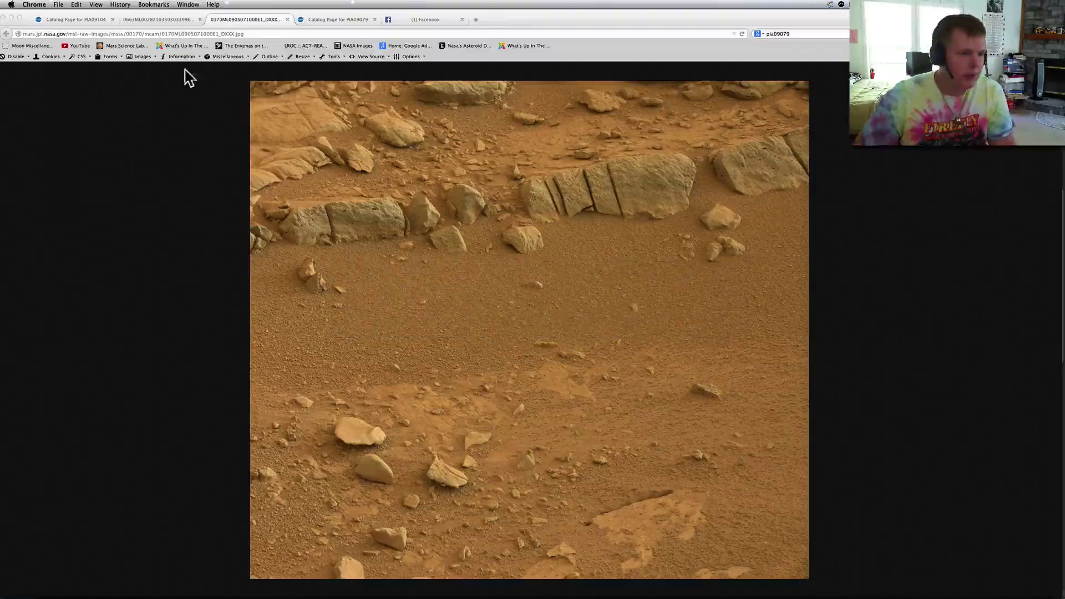
click(104, 34)
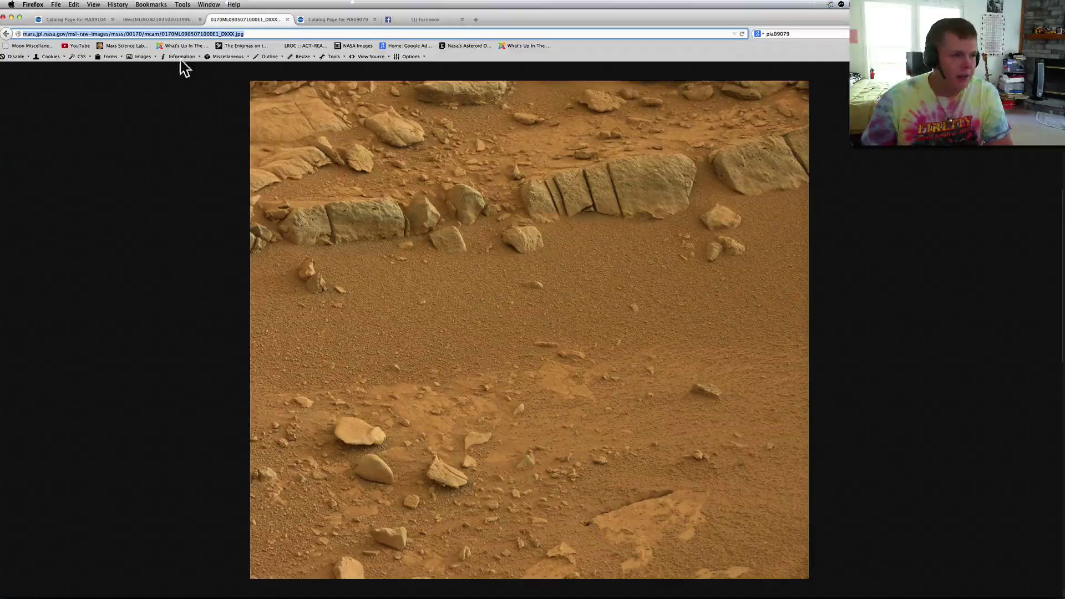
key(super+Tab)
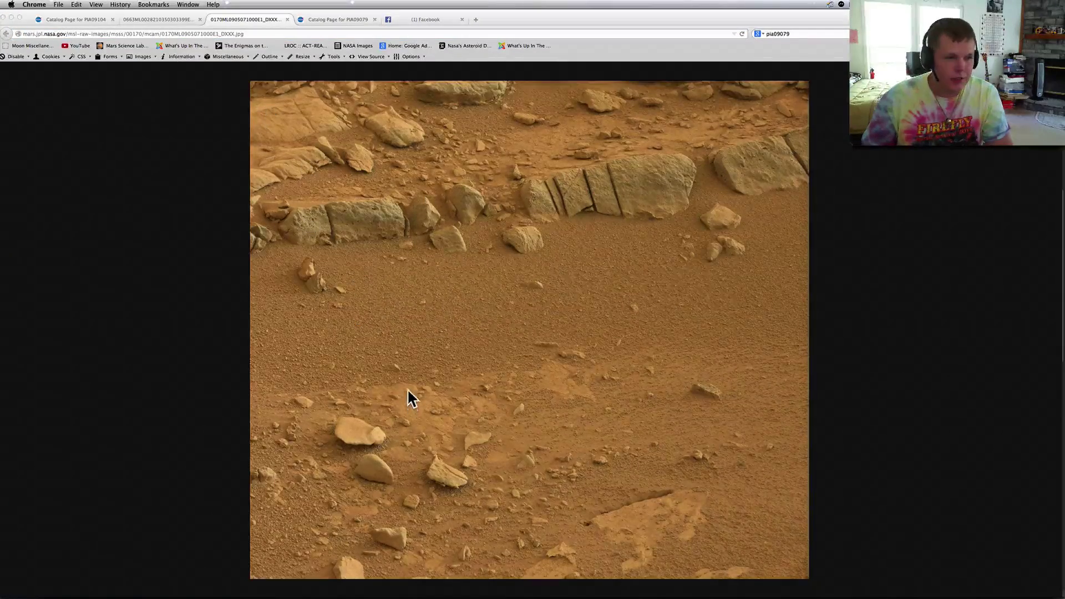
key(super+Tab)
key(super+Tab)
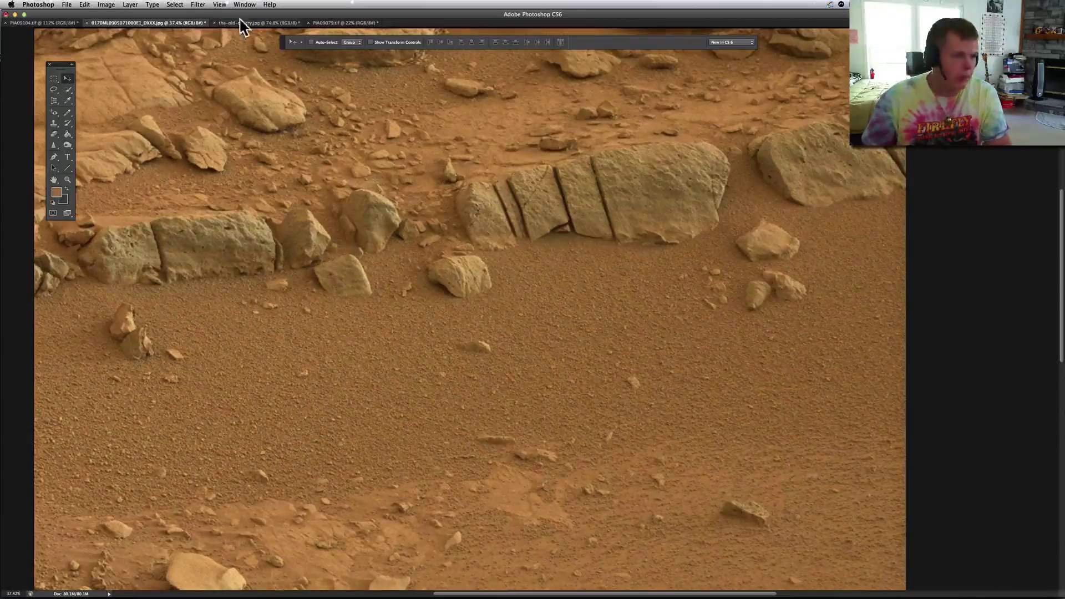
Bring up the-old-quarry.jpg, toggle its last correction, and zoom in on the drill grooves
click(243, 24)
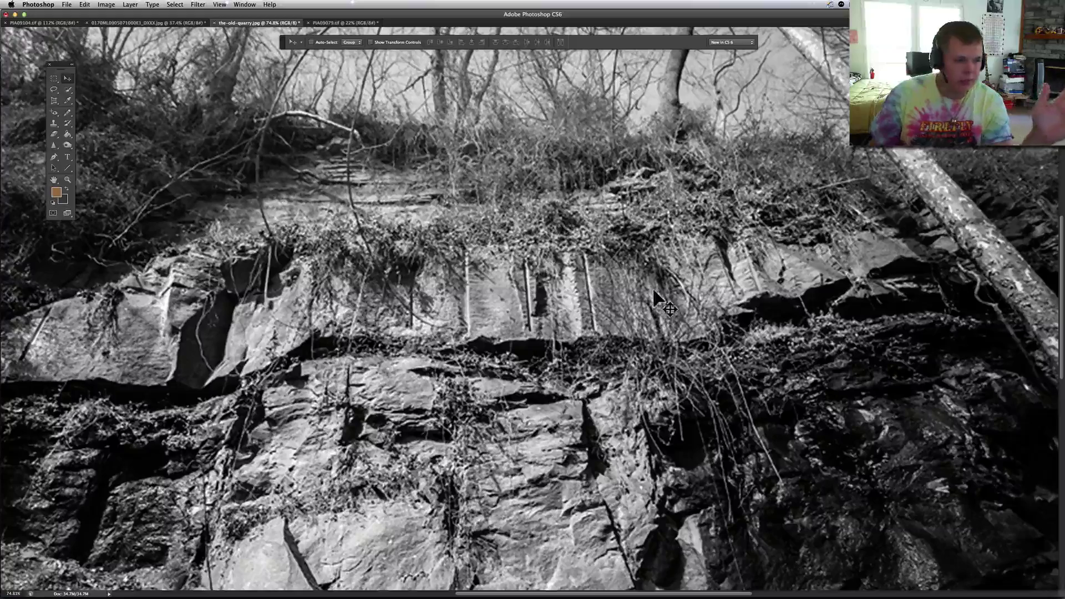
key(ctrl+z)
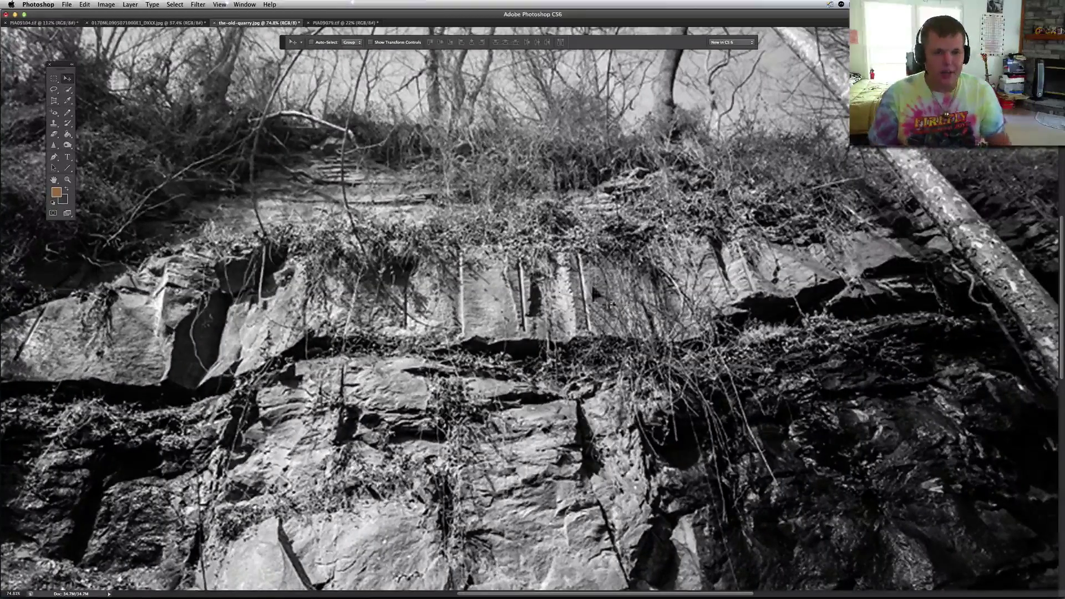
scroll(643, 305, up, 5)
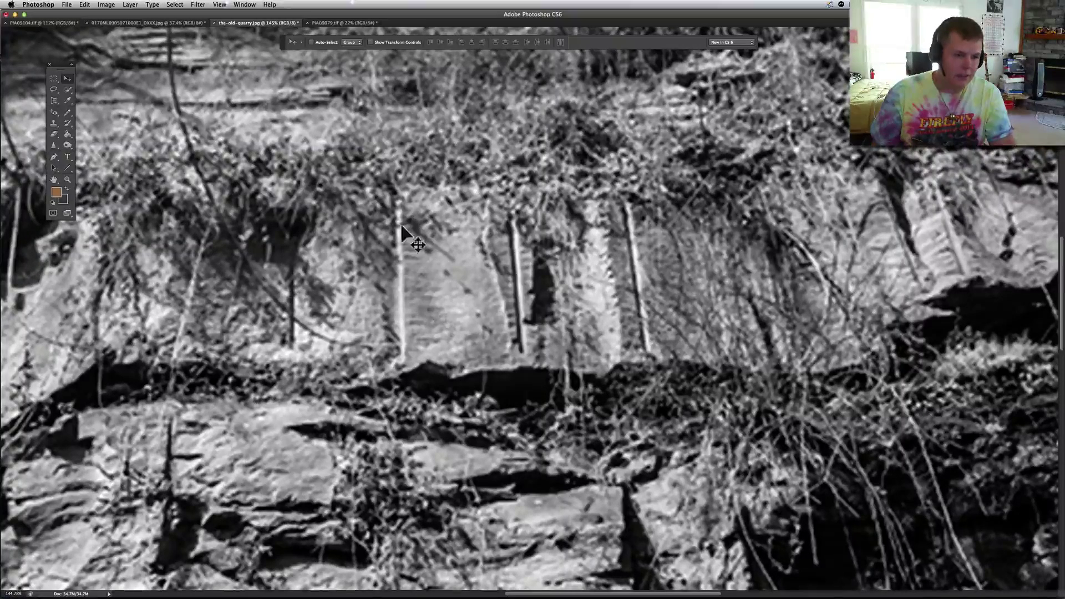
Glance at the browser's Mars rover photo and come back to the quarry image
key(super+Tab)
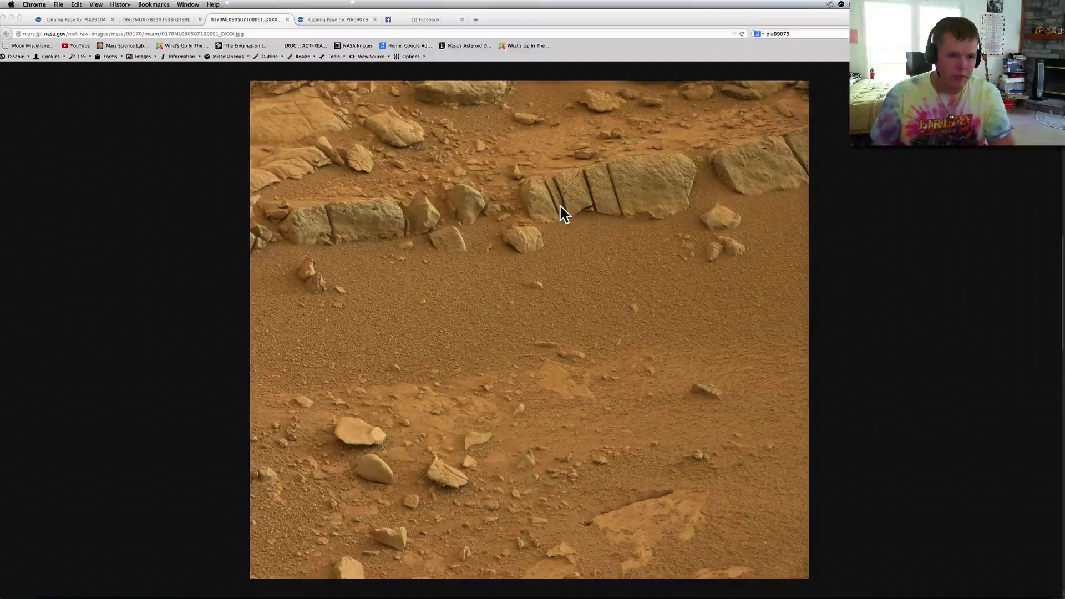
key(super+Tab)
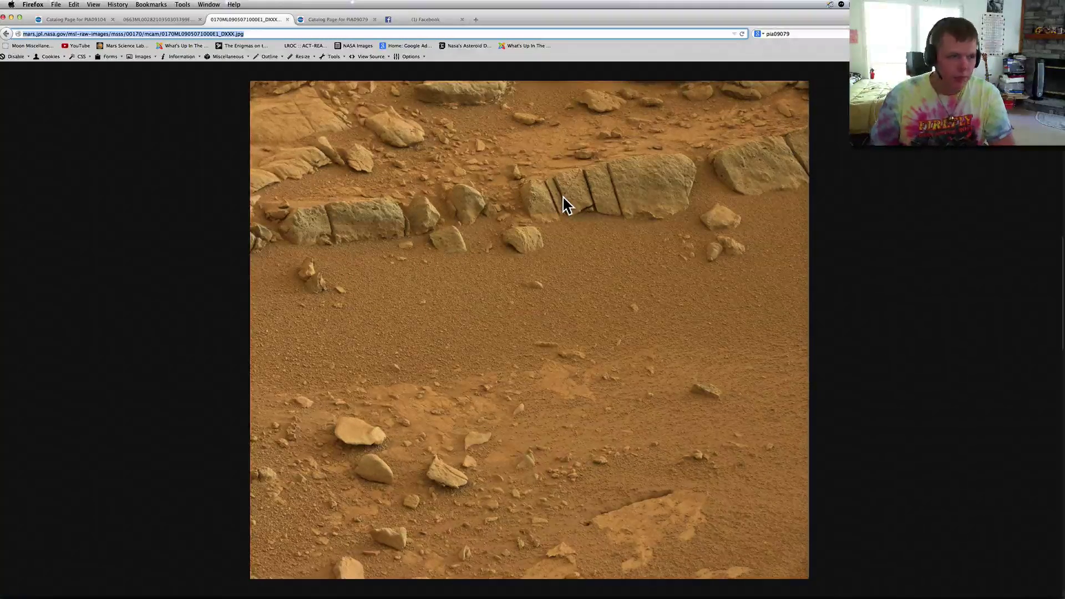
key(super+Tab)
key(super+Tab)
key(Tab)
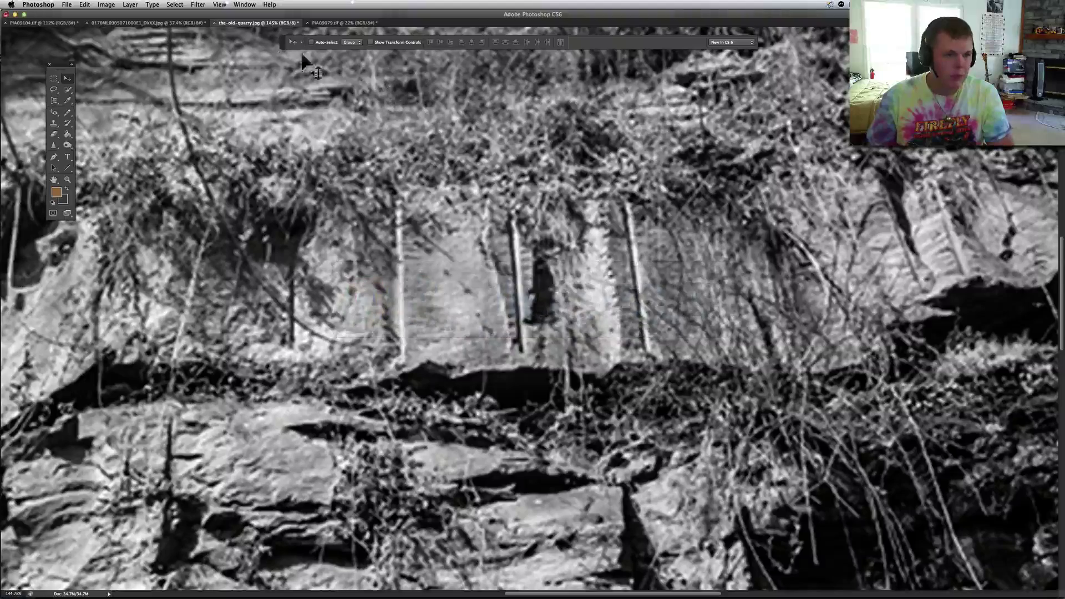
Switch to the Mars rock document, pan around it, and glance at the browser's photo
click(151, 22)
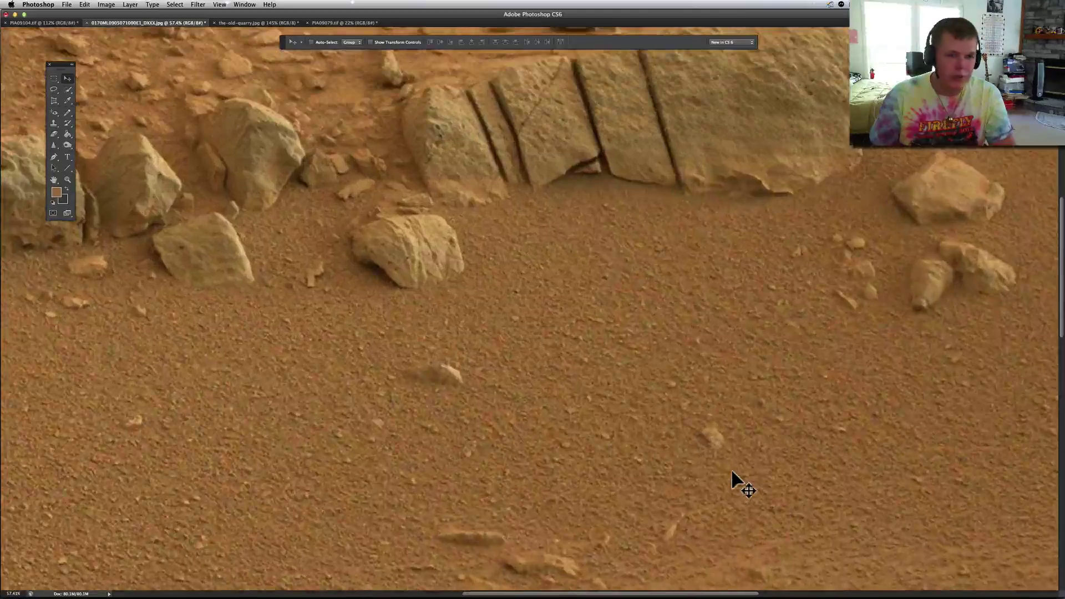
scroll(550, 392, up, 5)
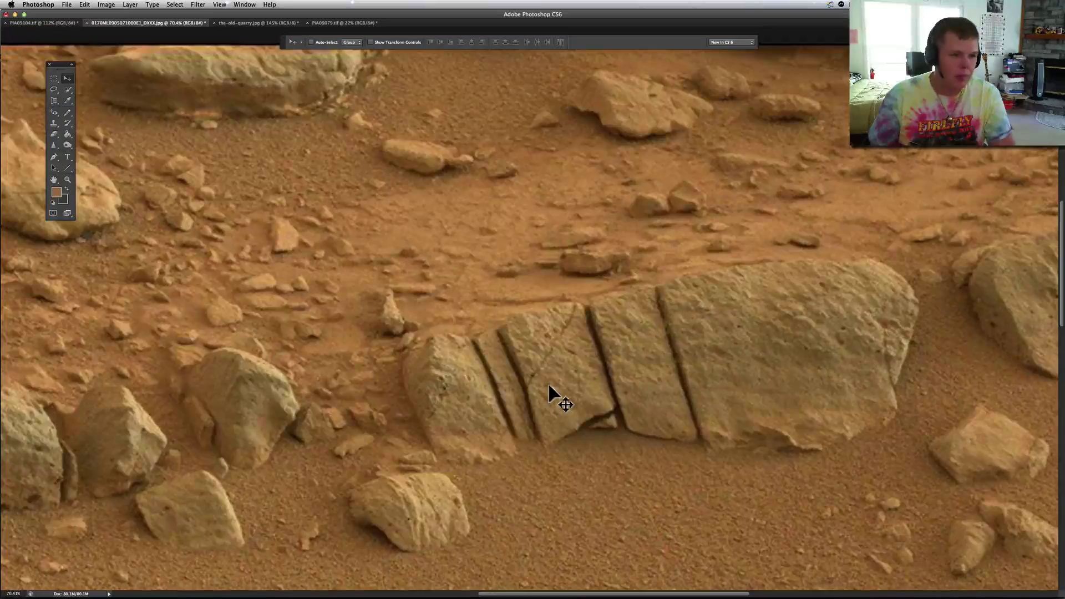
scroll(549, 388, up, 5)
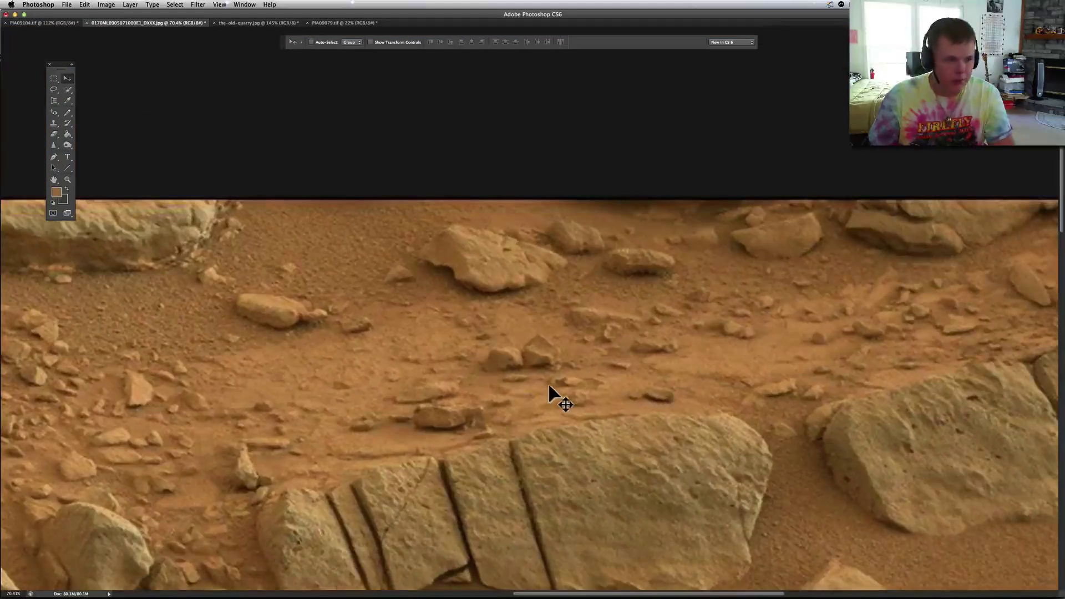
scroll(549, 388, down, 5)
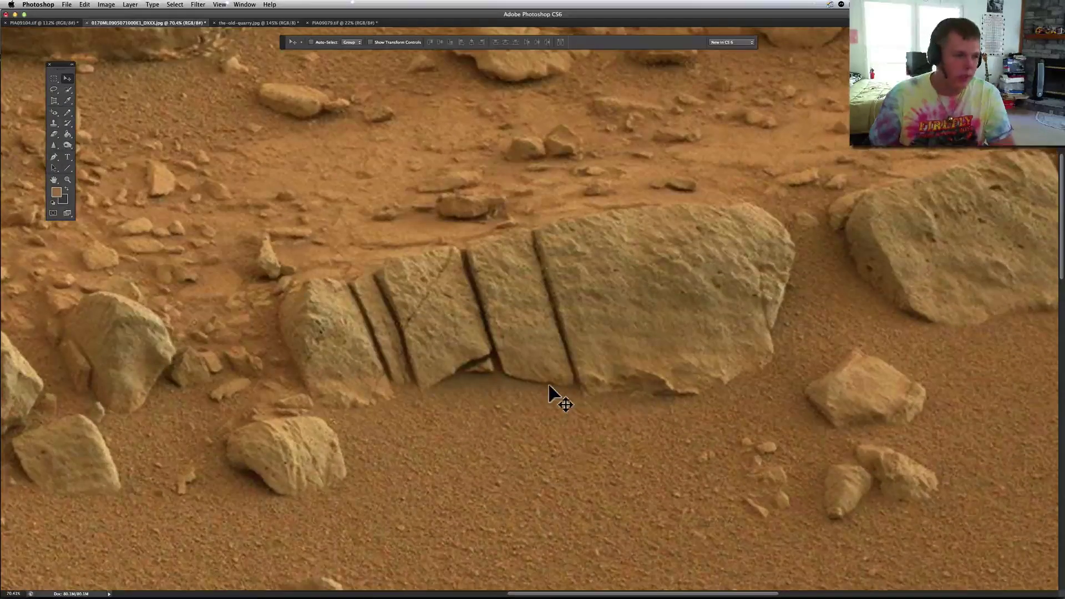
key(super+Tab)
key(super+Tab)
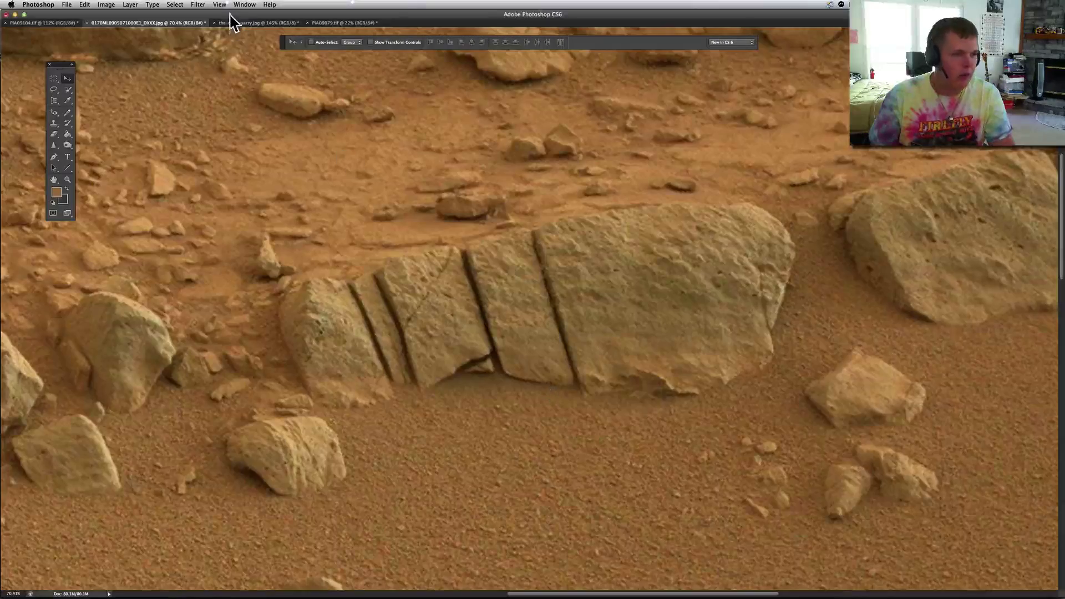
Pan across the old quarry photo's grooves, then bring Chrome's Mars rover image forward
click(235, 23)
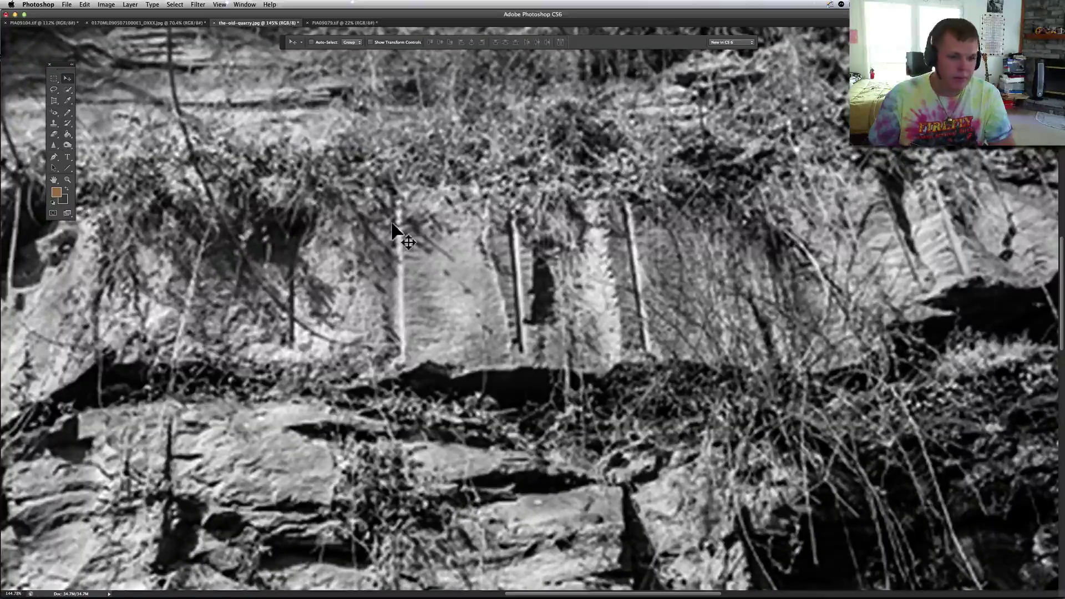
scroll(391, 224, left, 3)
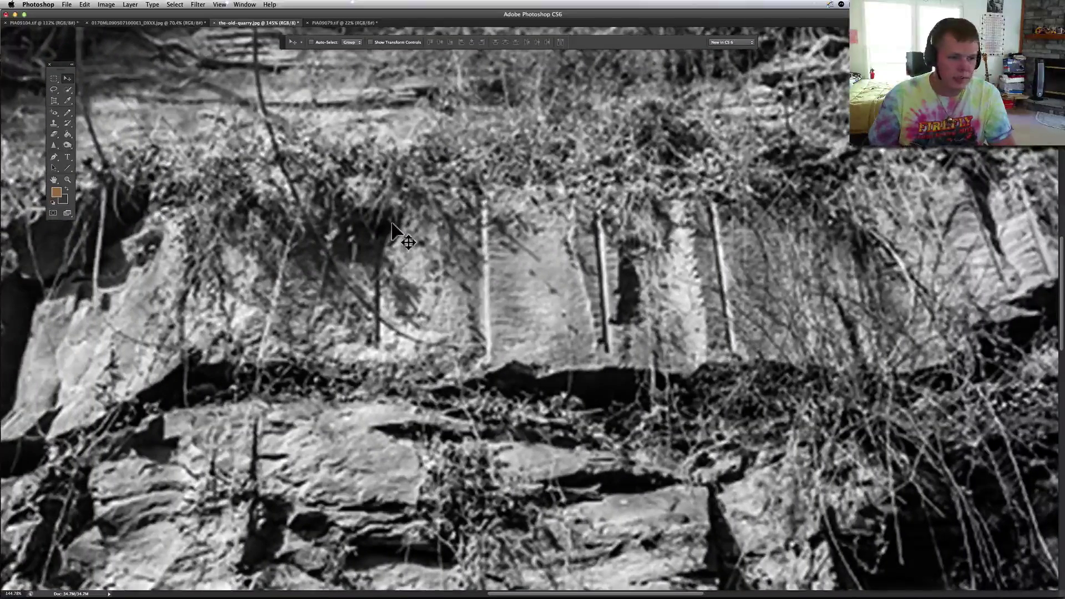
scroll(391, 225, right, 4)
scroll(392, 225, down, 1)
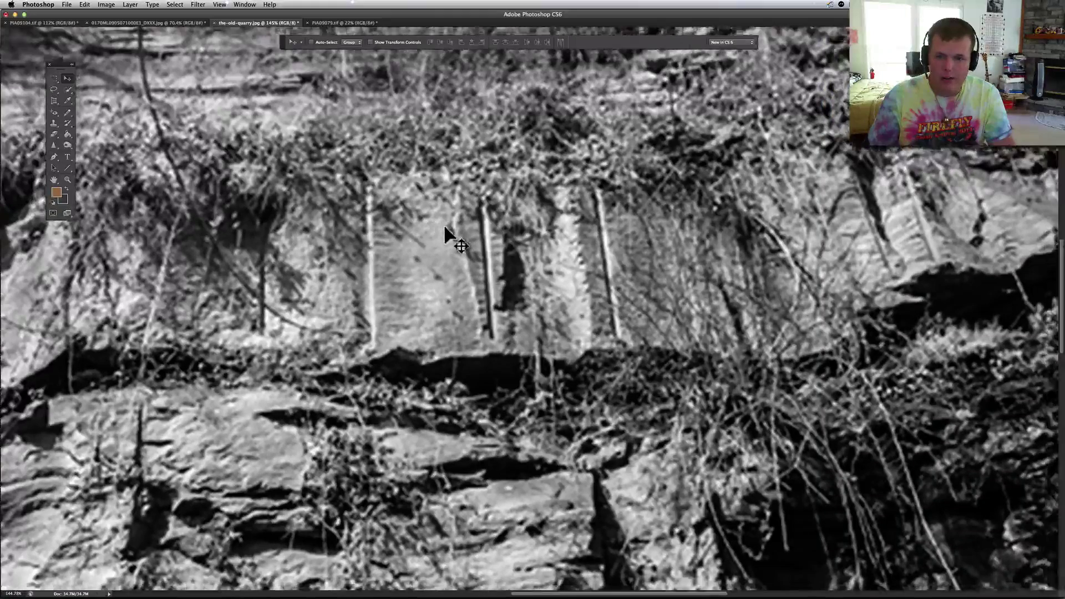
scroll(430, 229, right, 1)
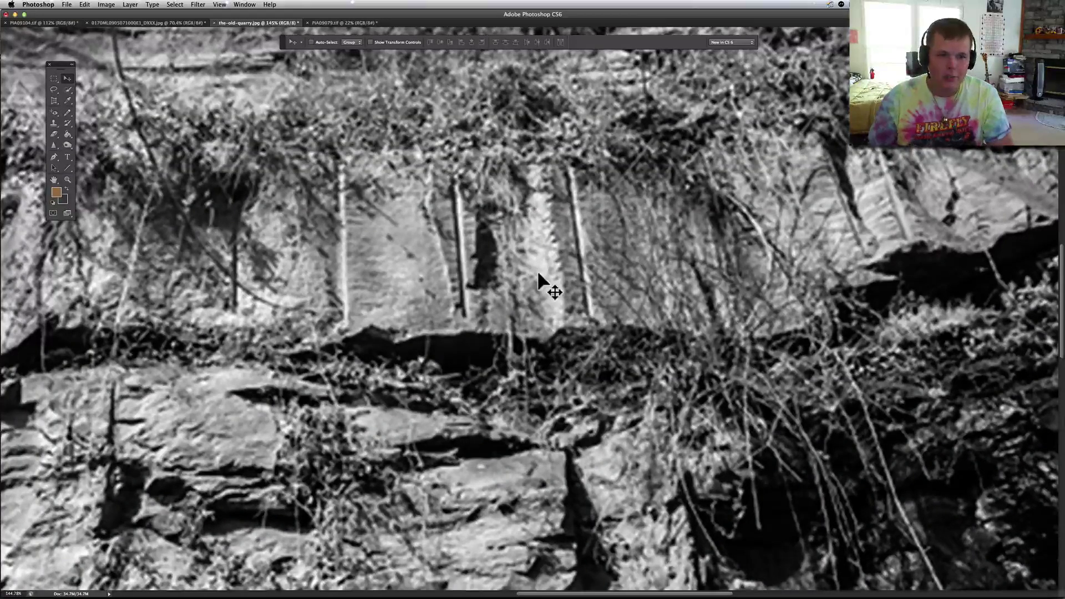
scroll(488, 117, up, 3)
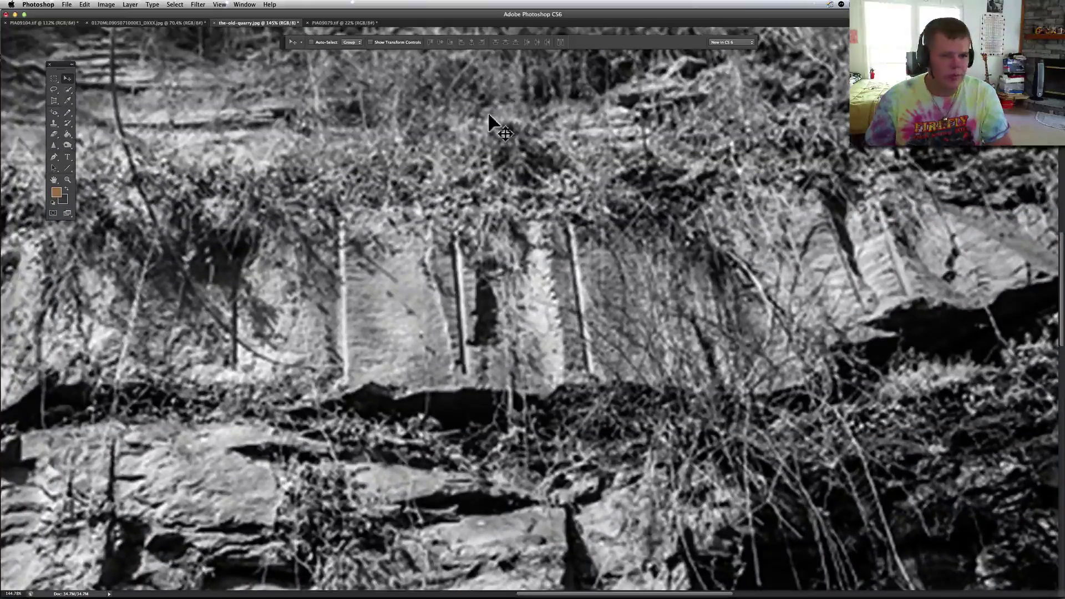
scroll(499, 133, up, 1)
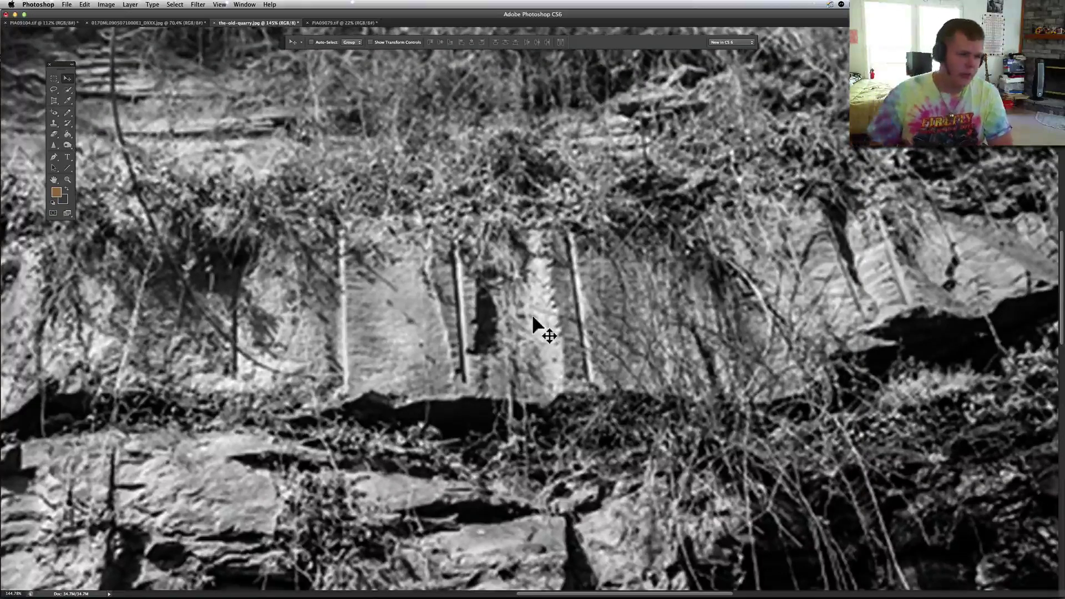
key(super+Tab)
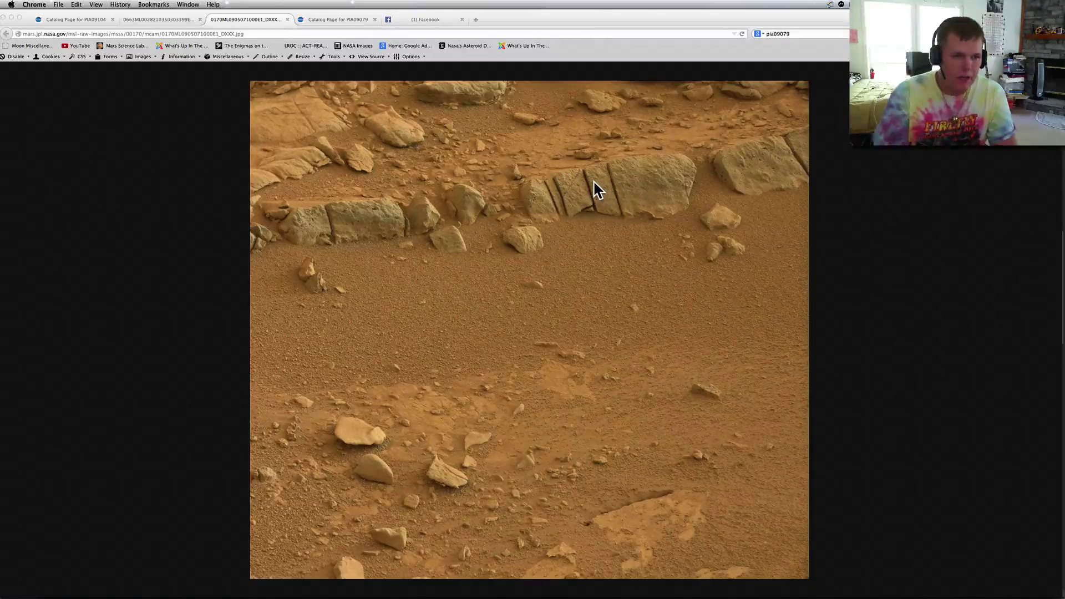
Back in Photoshop, select the notched Mars rock document and apply Image > Auto Tone
key(super+Tab)
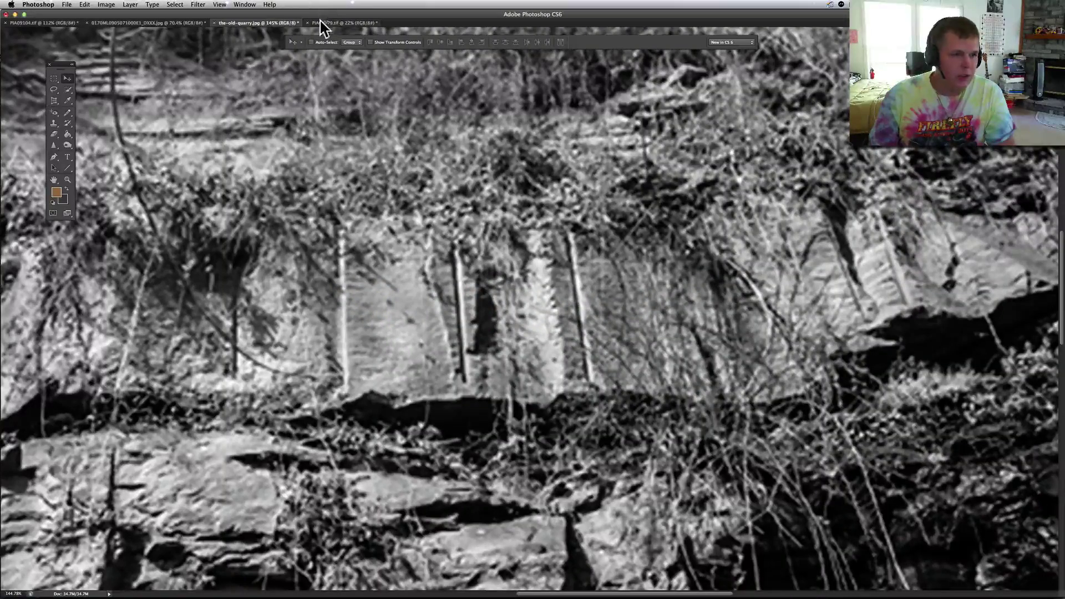
click(320, 22)
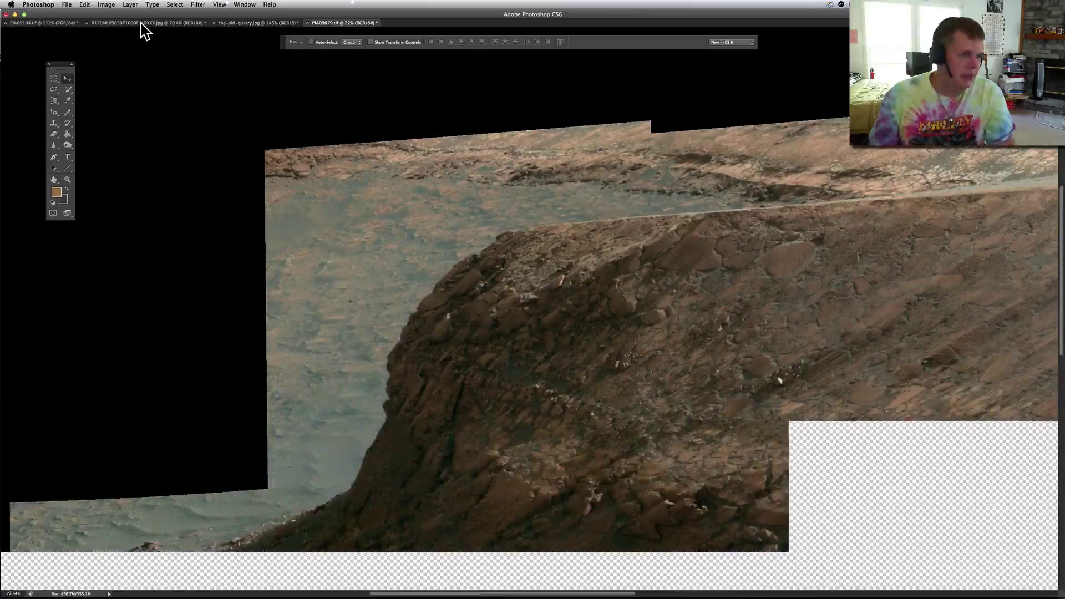
click(142, 23)
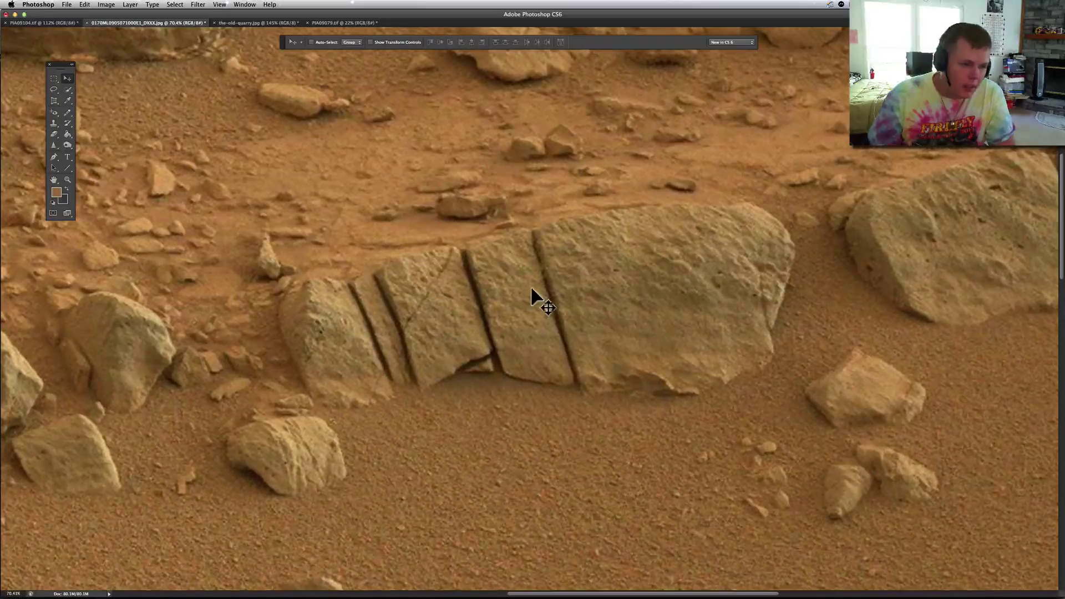
click(106, 5)
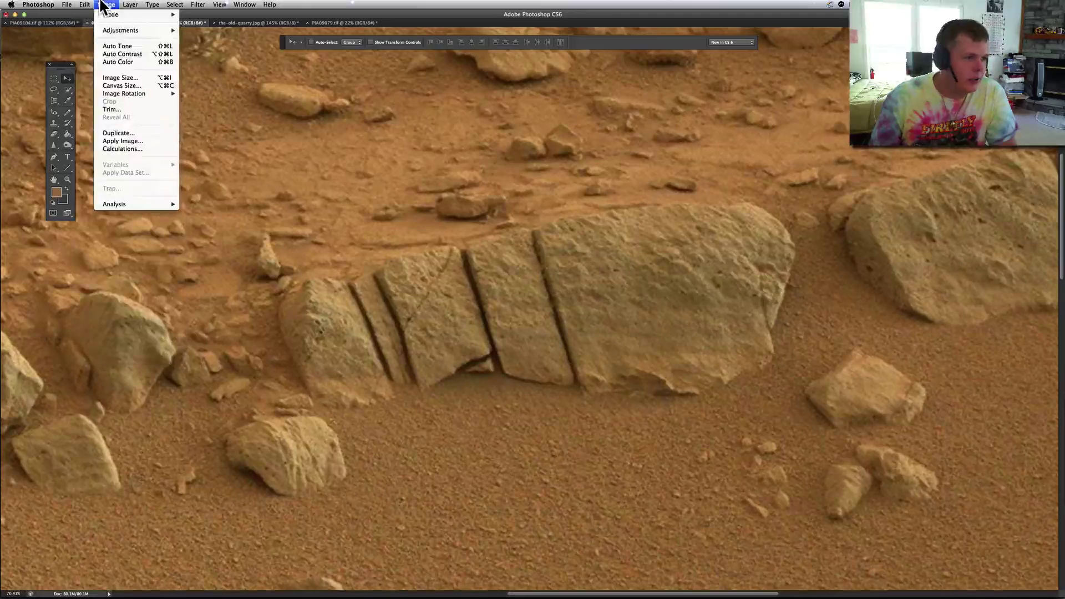
click(110, 45)
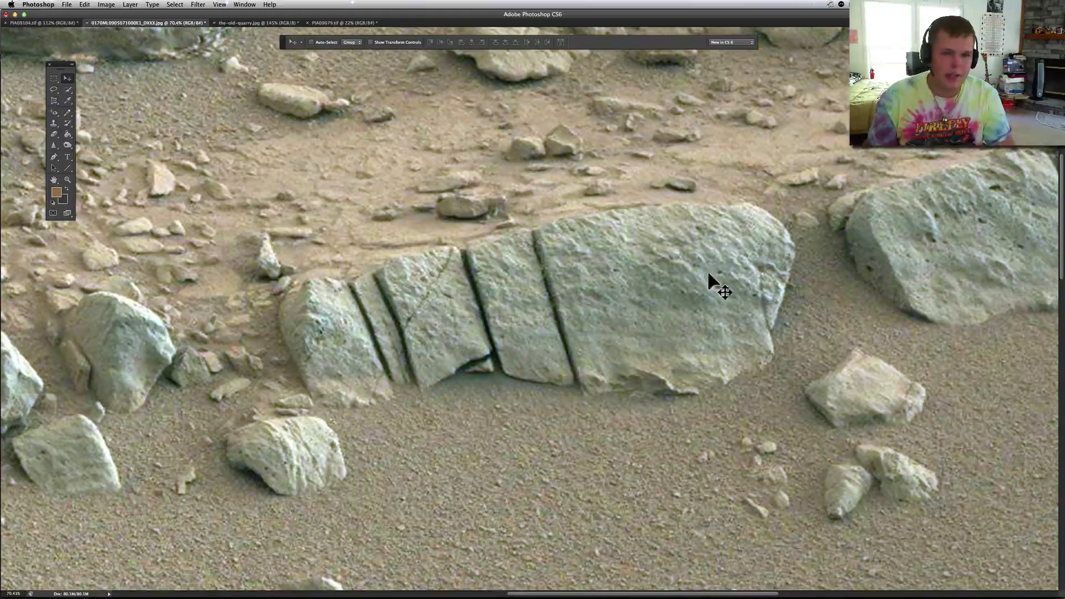
scroll(733, 285, right, 5)
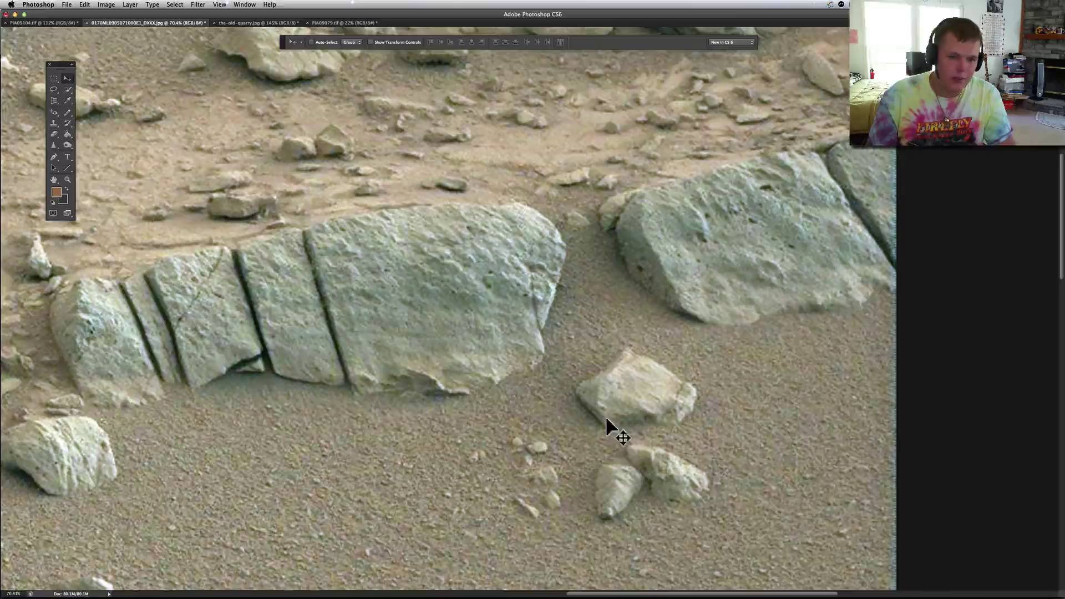
scroll(605, 420, down, 5)
scroll(605, 421, left, 10)
scroll(605, 421, up, 4)
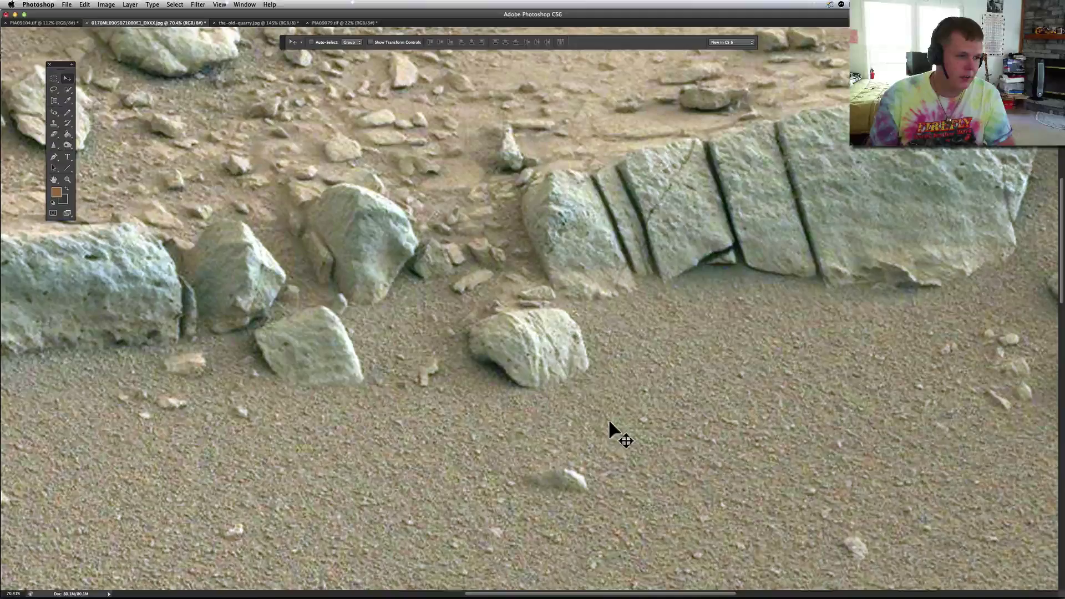
scroll(606, 419, left, 10)
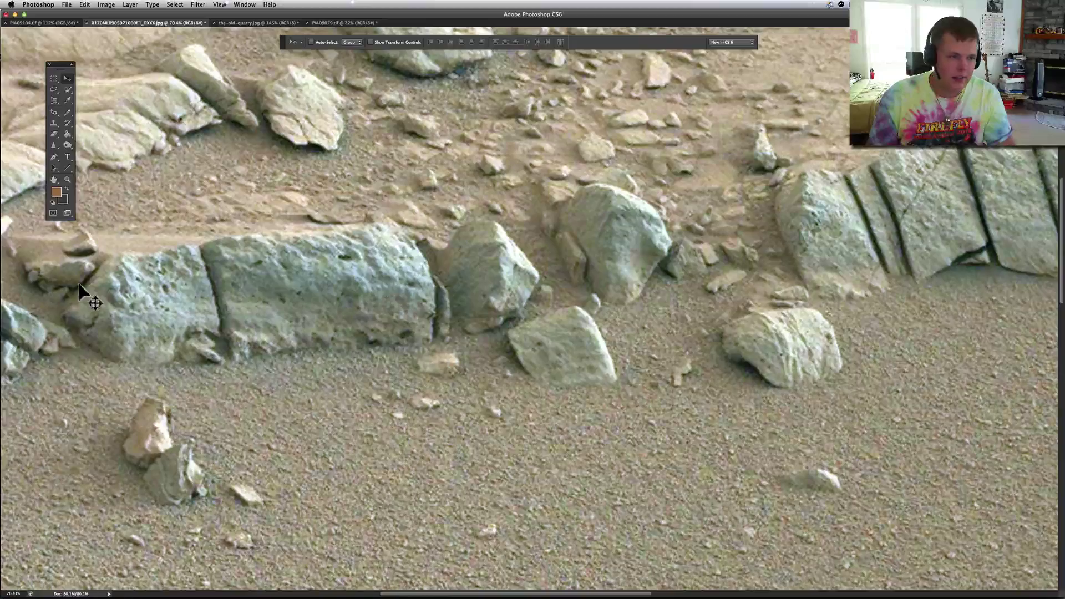
scroll(94, 282, right, 8)
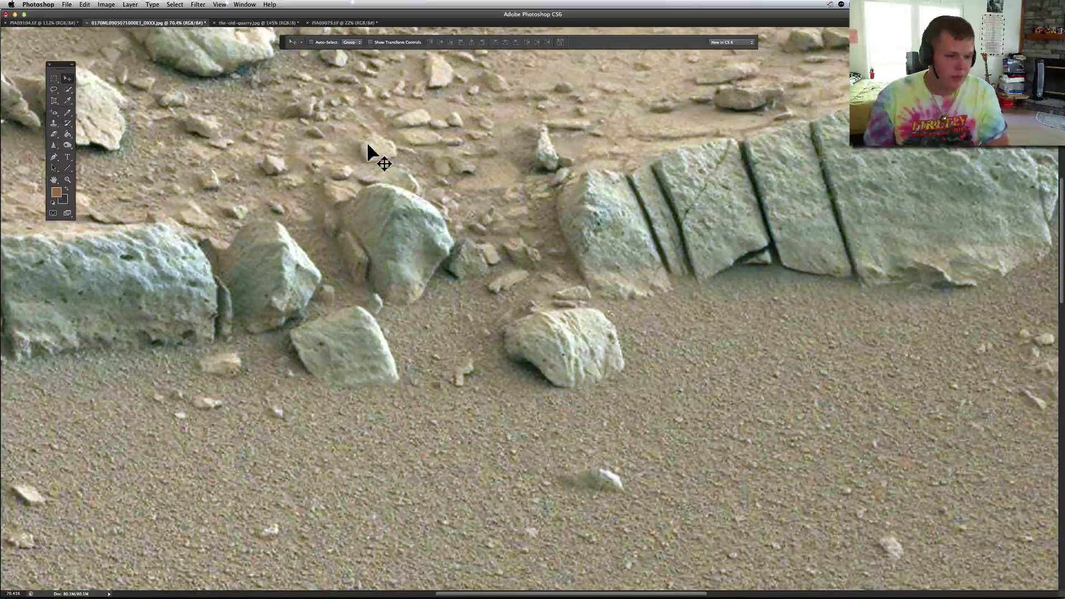
In Image > Adjustments > Exposure, lower Gamma Correction to 0.73, then to 0.44
click(106, 4)
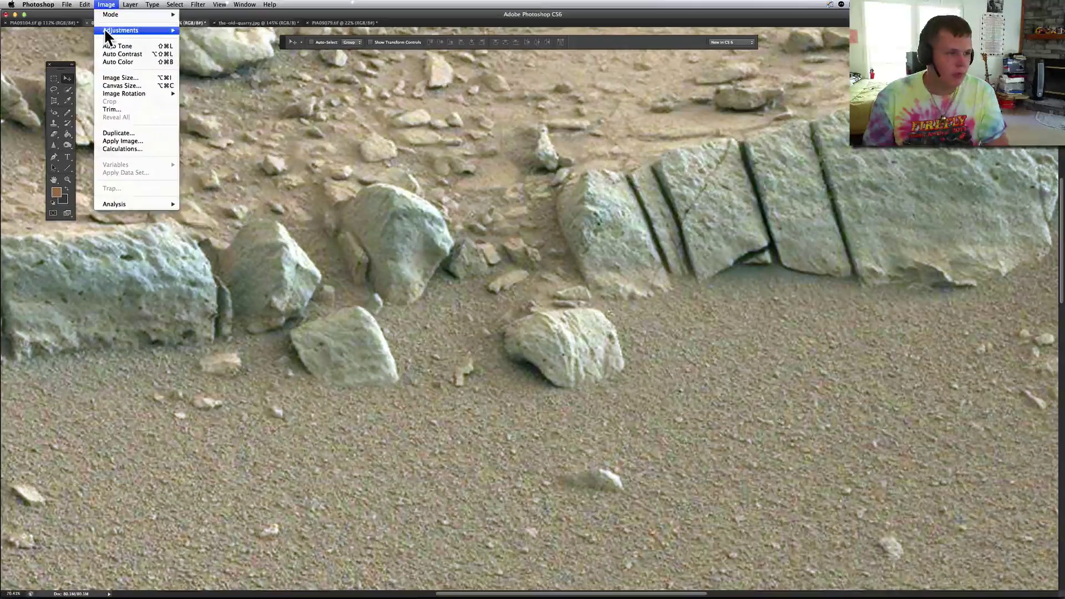
mouse_move(107, 34)
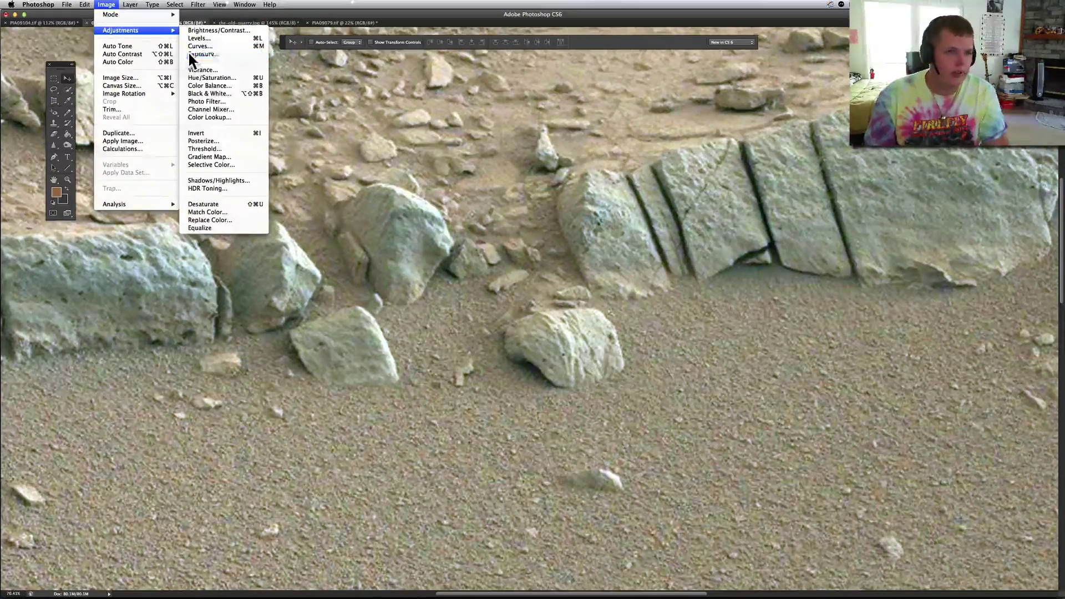
click(283, 102)
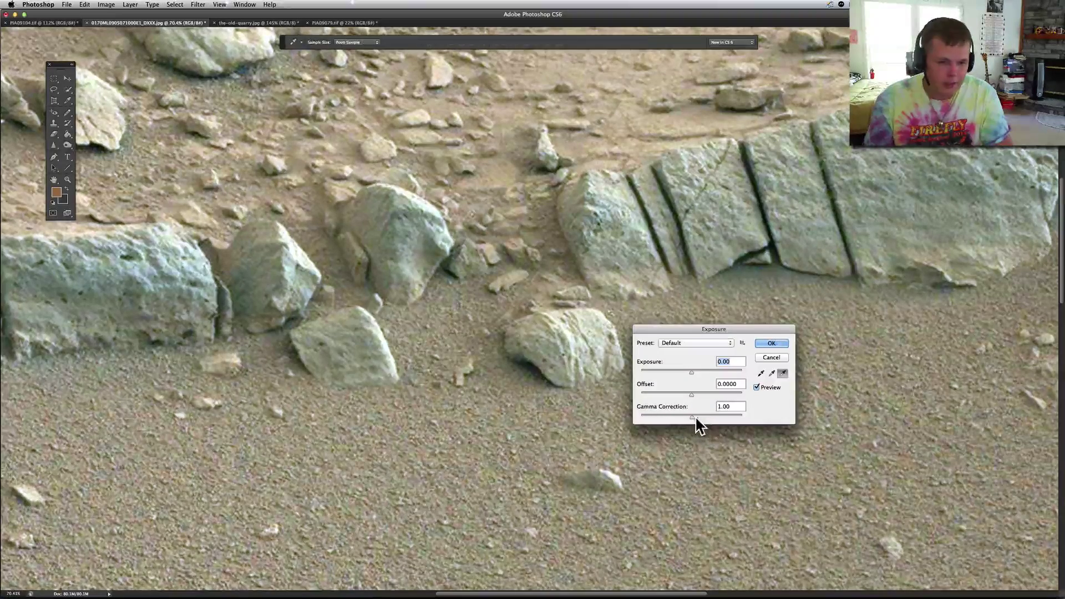
drag(692, 419, 701, 419)
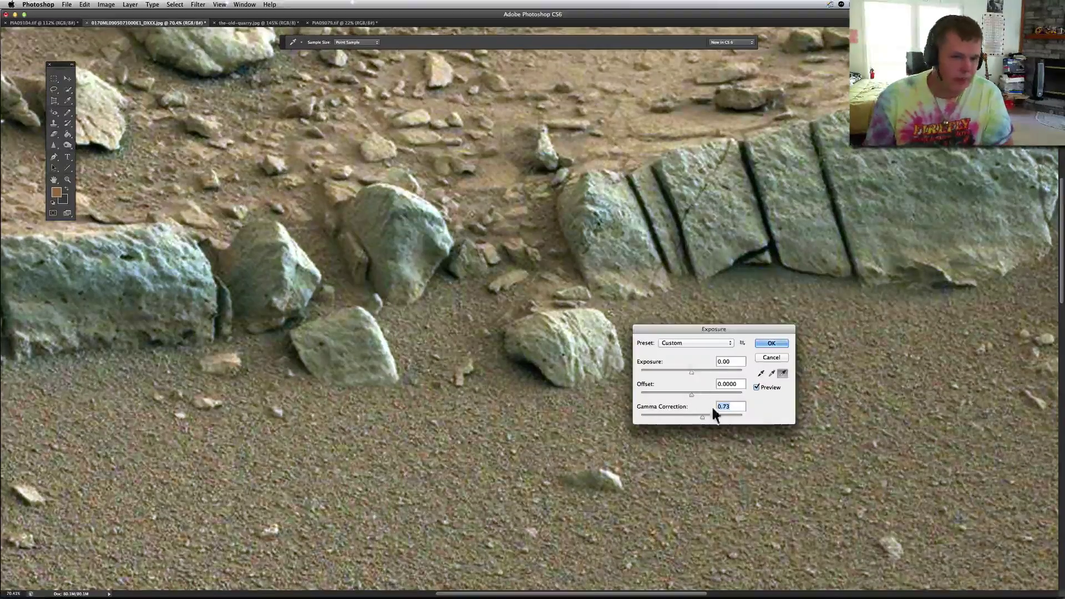
drag(703, 418, 715, 418)
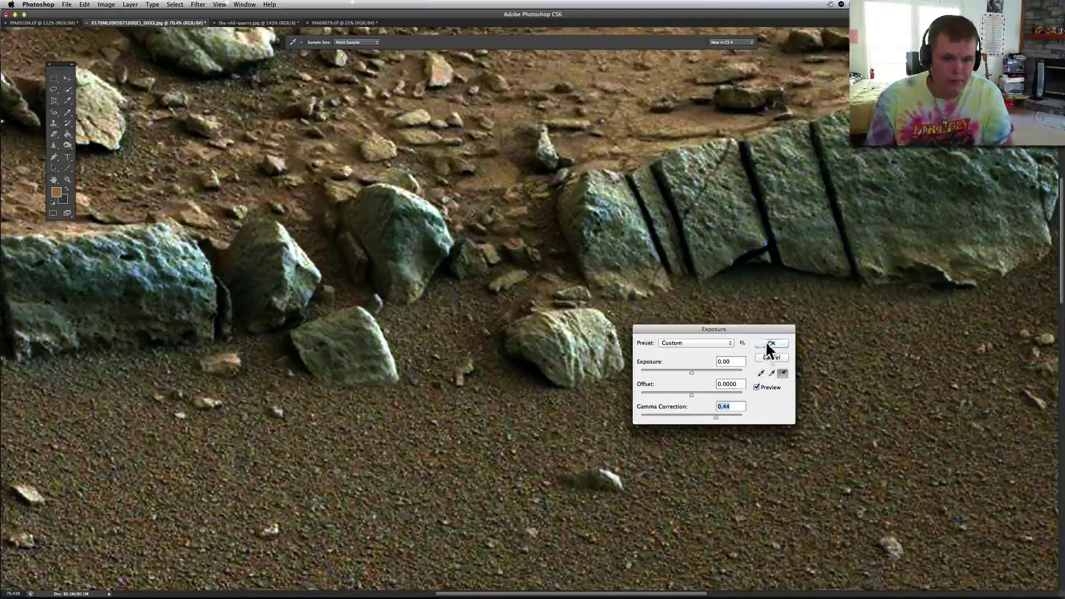
click(770, 343)
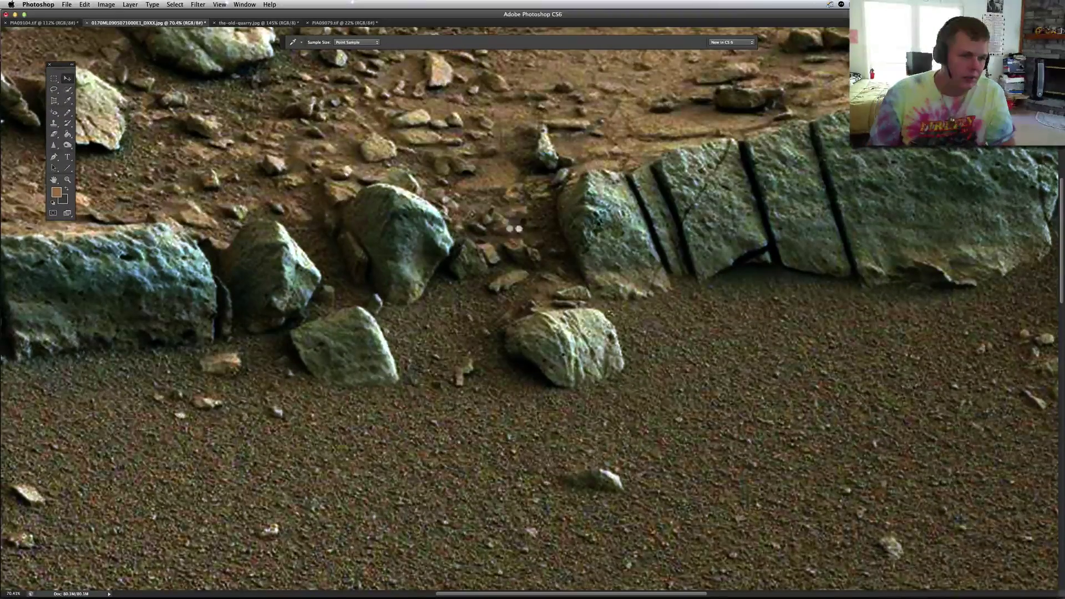
key(v)
scroll(415, 230, right, 3)
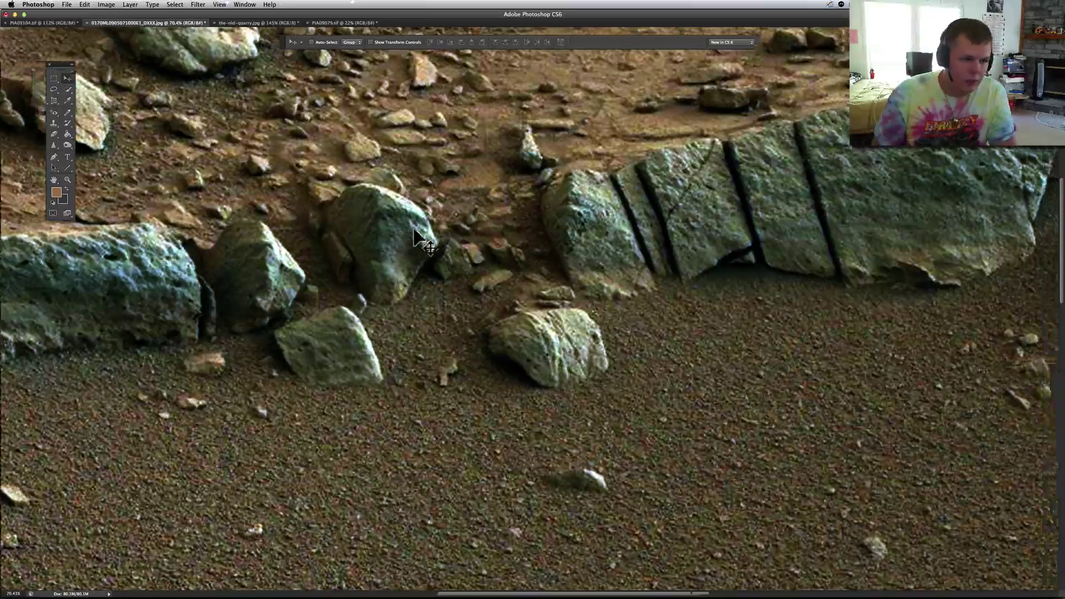
scroll(478, 344, up, 5)
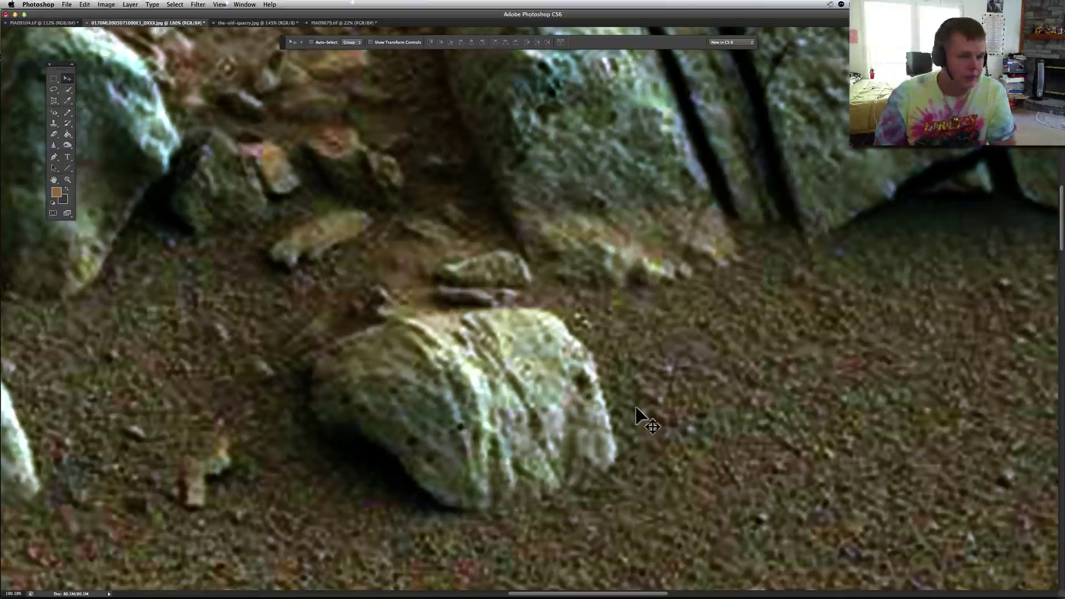
scroll(632, 427, up, 5)
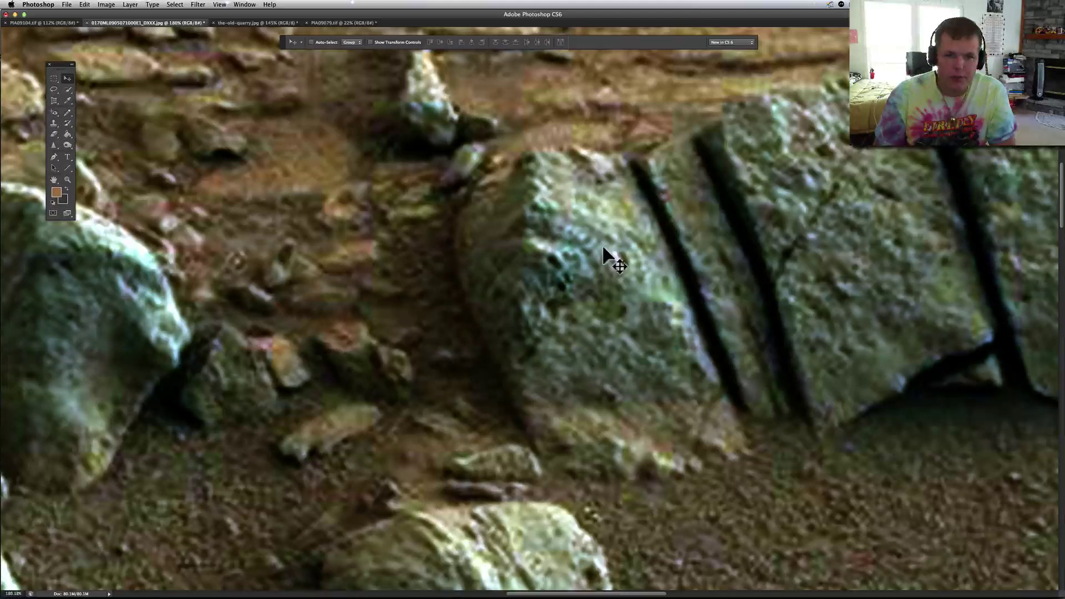
scroll(771, 276, right, 10)
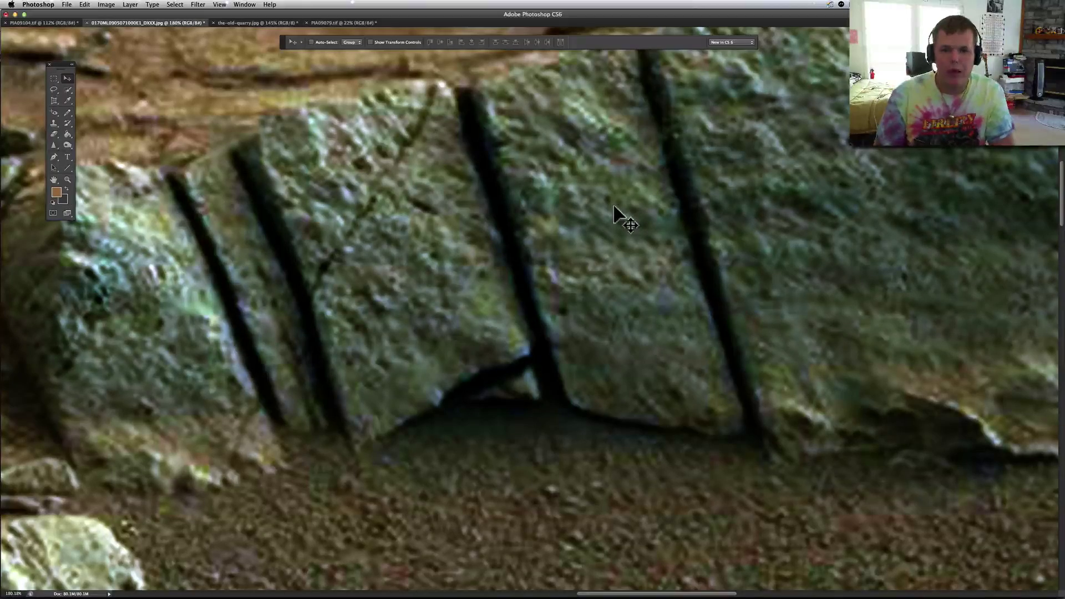
scroll(614, 208, down, 3)
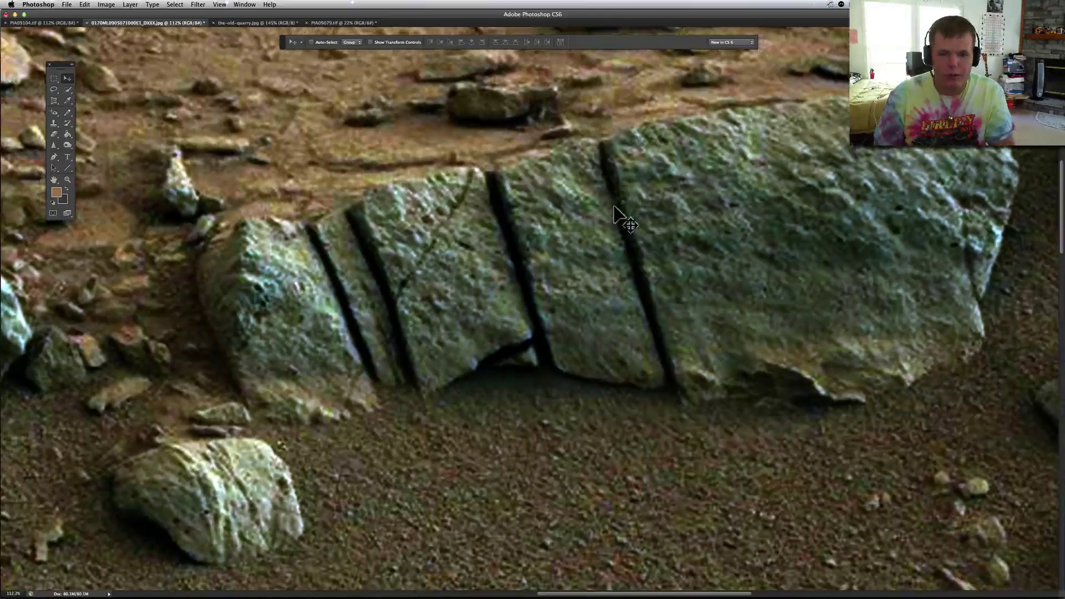
scroll(614, 208, up, 2)
scroll(615, 209, up, 3)
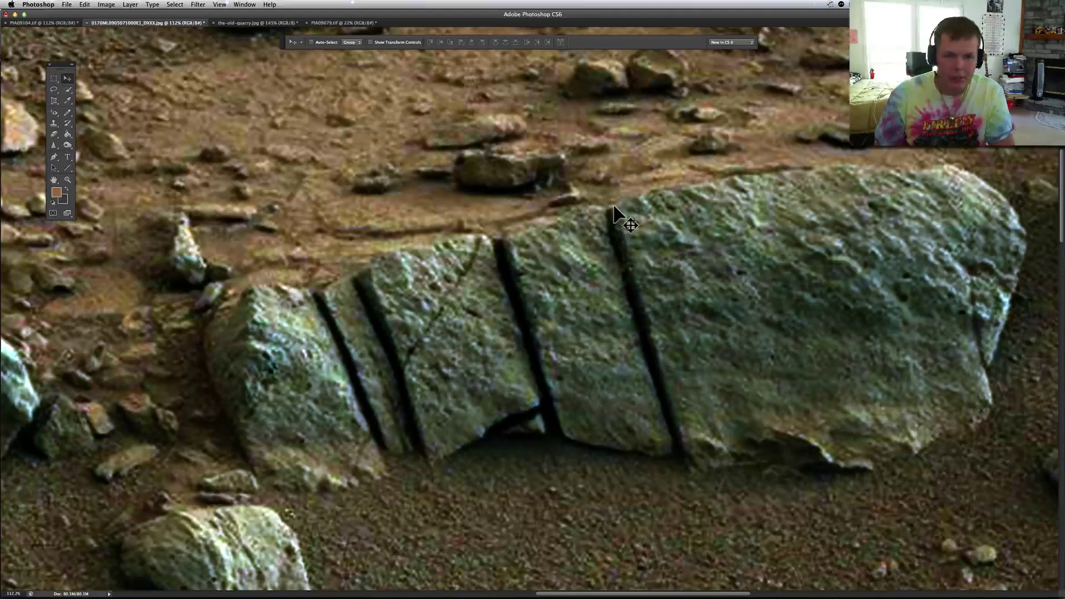
scroll(614, 208, up, 2)
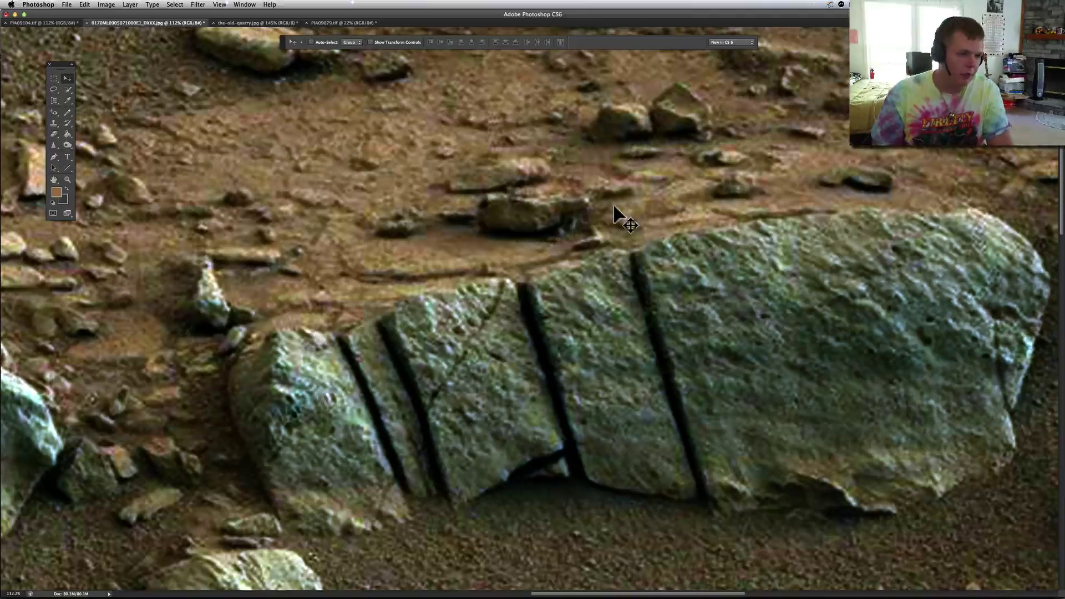
scroll(615, 208, up, 10)
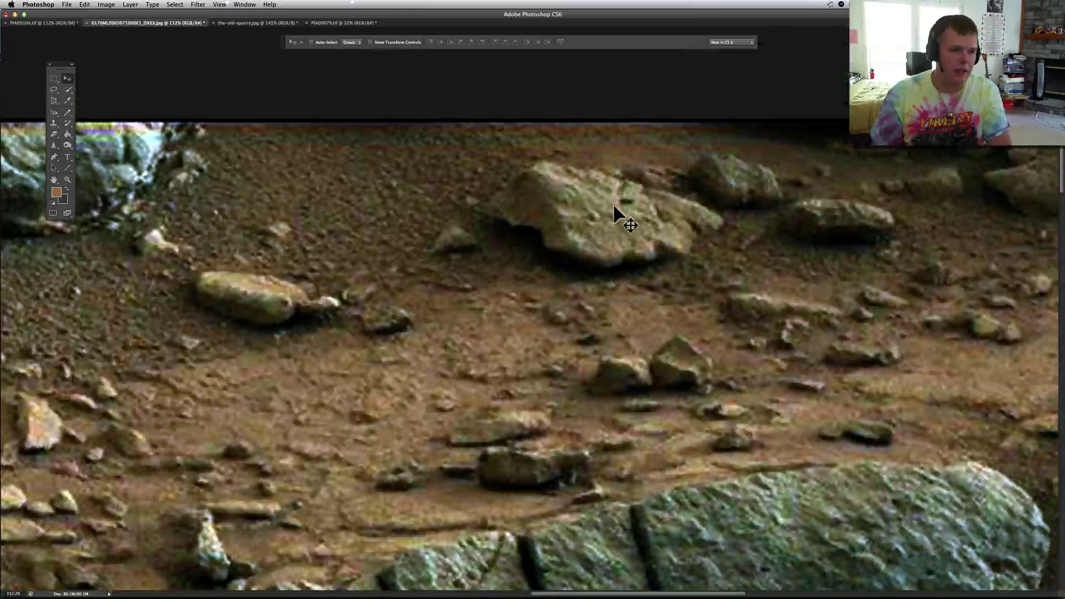
scroll(614, 203, right, 10)
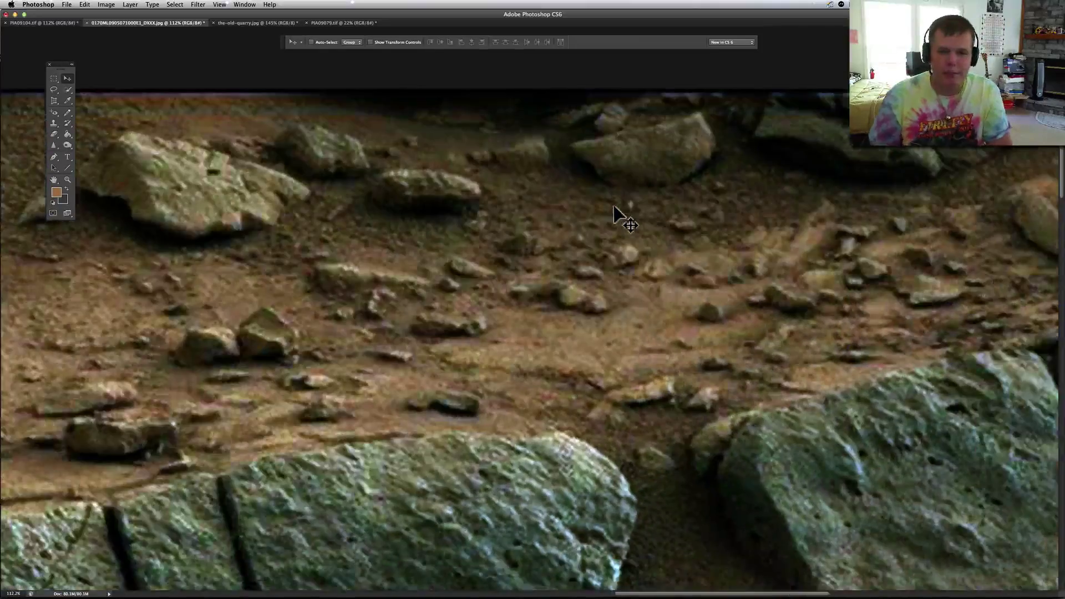
scroll(614, 208, right, 10)
scroll(614, 208, down, 3)
scroll(501, 237, down, 15)
scroll(500, 237, left, 6)
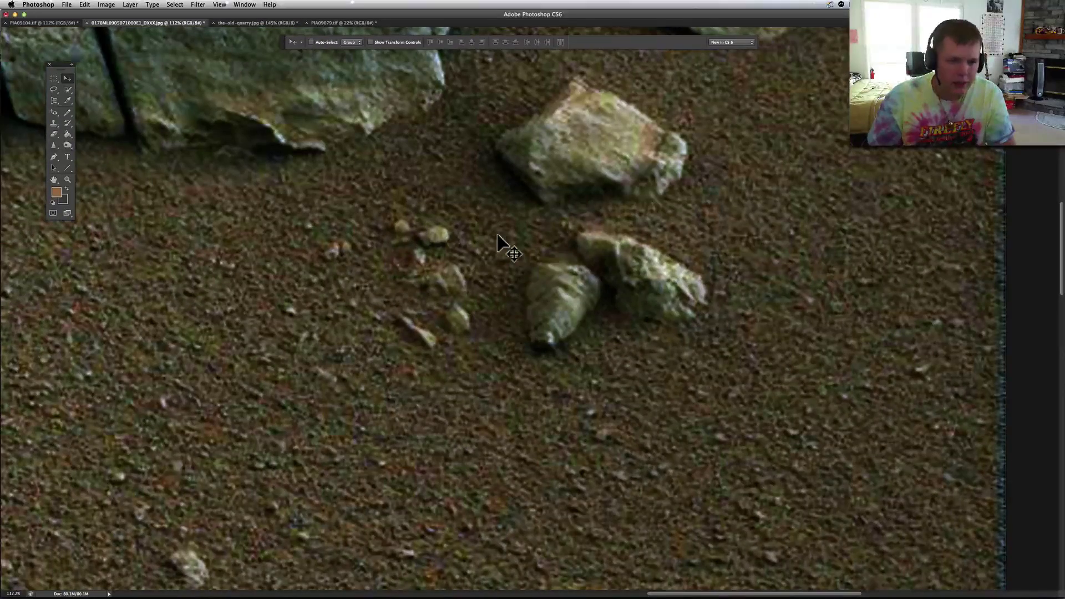
key(super+Tab)
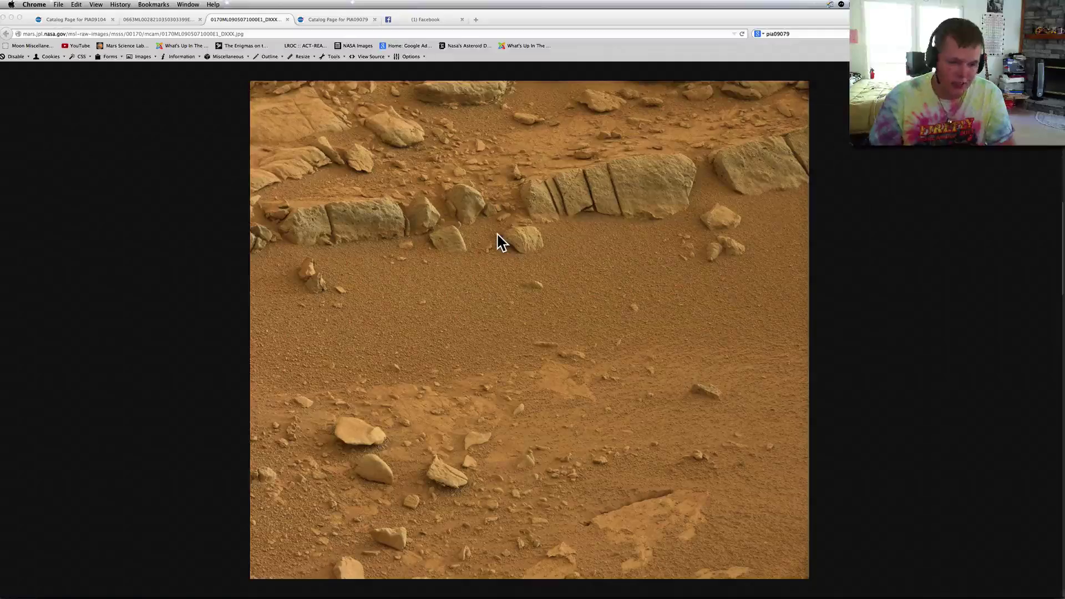
Zoom out on the Mars rock, choose the Line tool, and add a new layer named Layer 1
key(super+Tab)
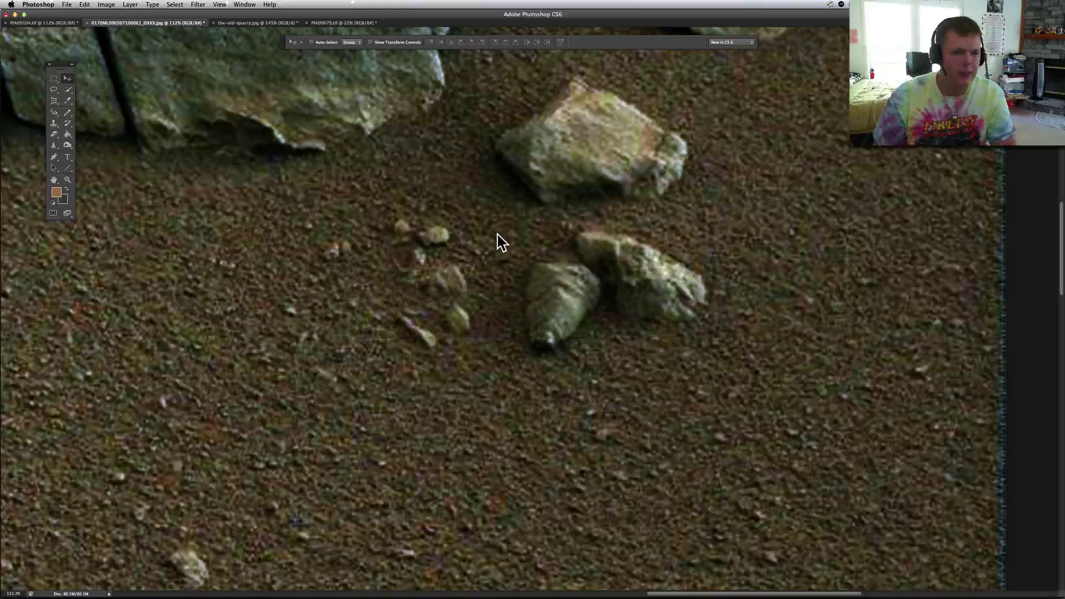
scroll(501, 242, down, 3)
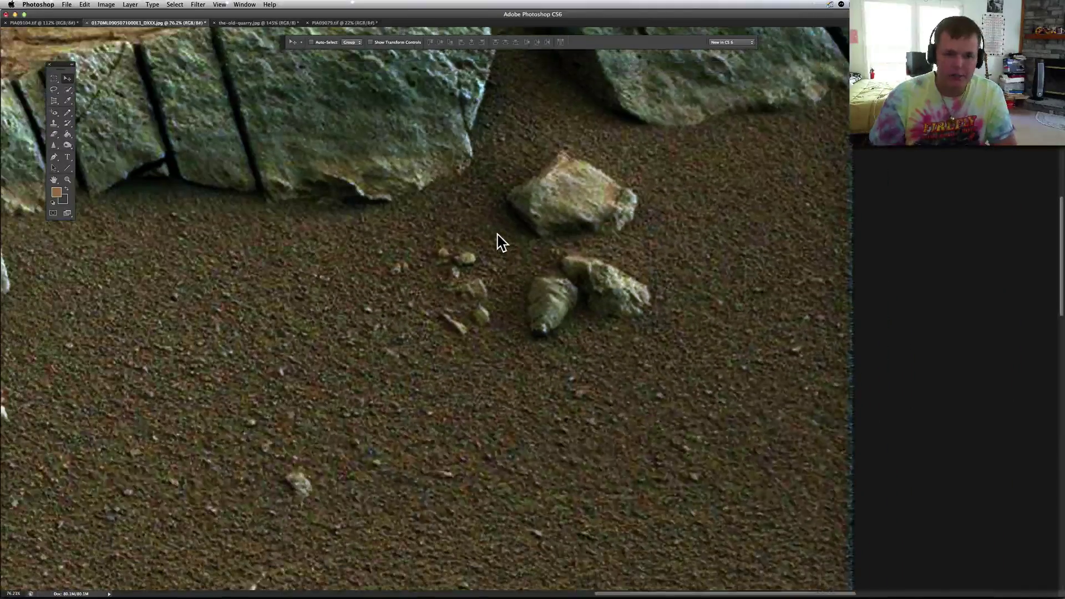
scroll(499, 241, down, 3)
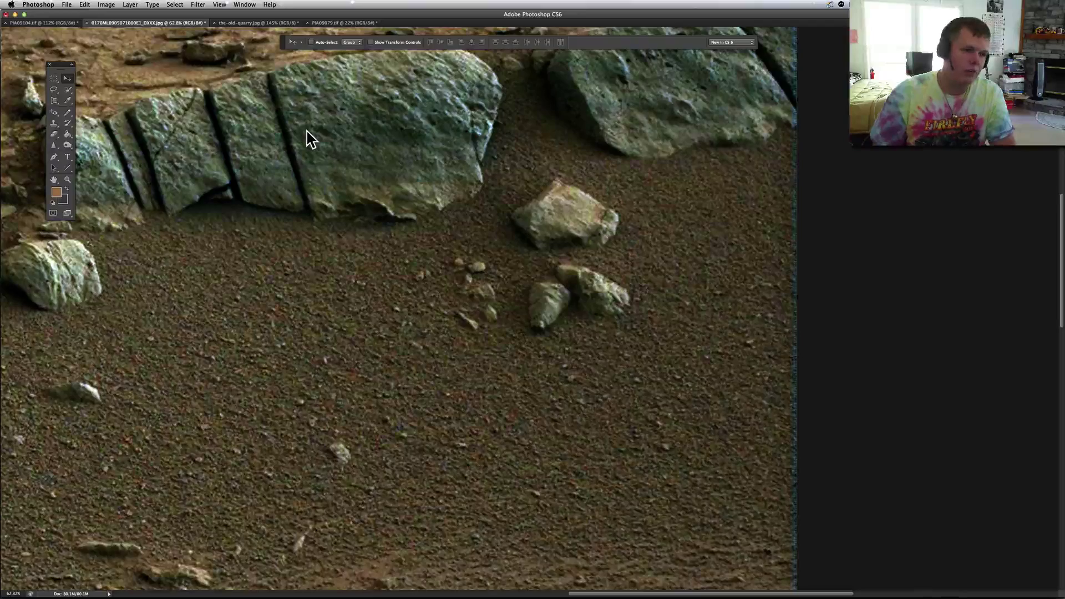
scroll(289, 111, down, 5)
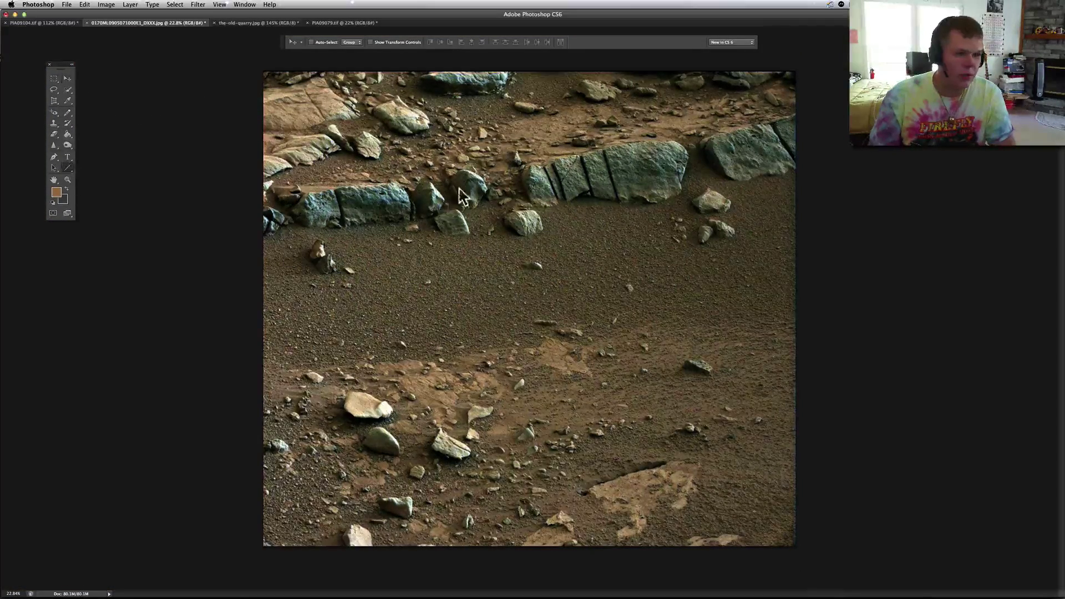
click(86, 5)
mouse_move(105, 5)
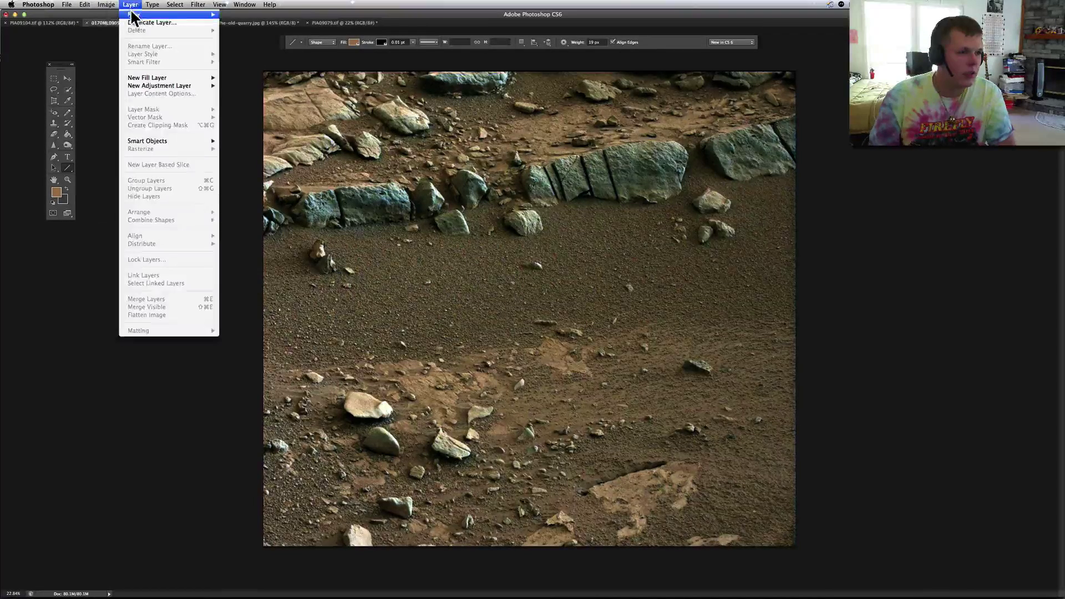
click(238, 17)
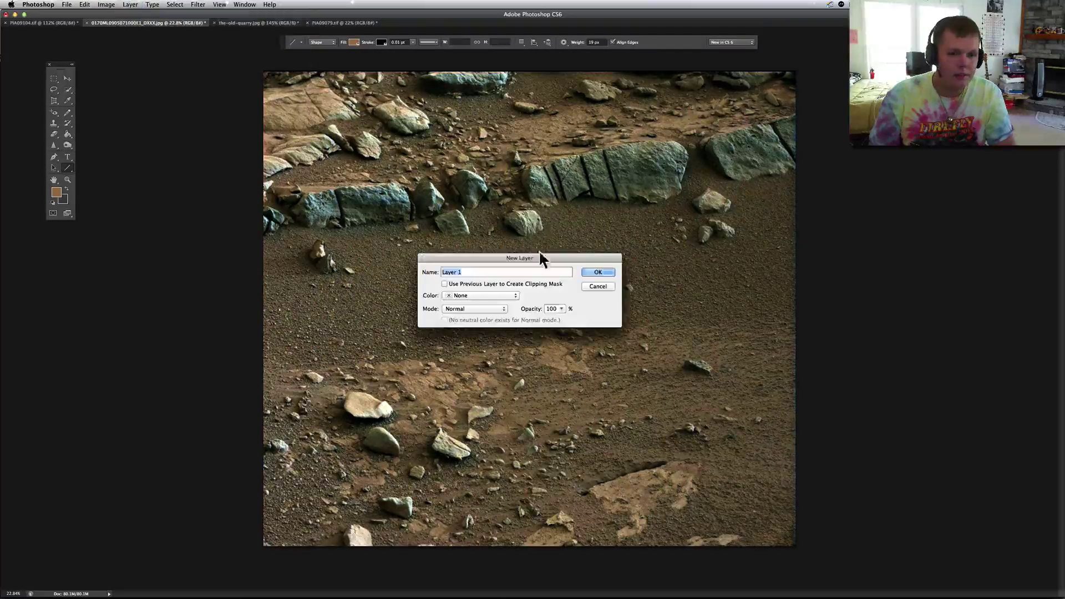
click(597, 272)
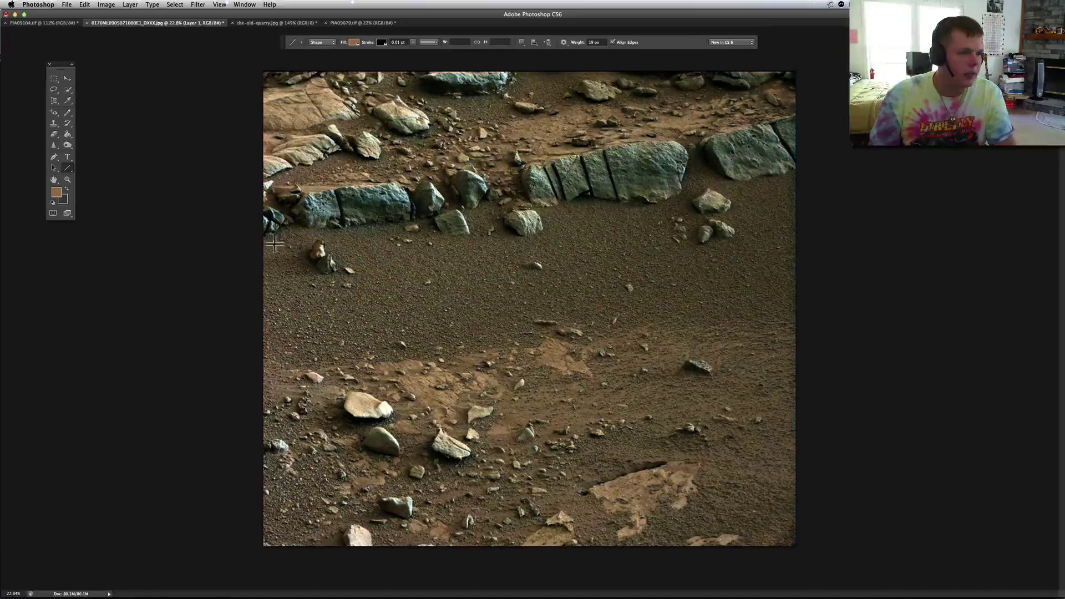
Set the line stroke to 0.10 pt and draw a line along the first notch
click(412, 43)
drag(412, 52, 419, 57)
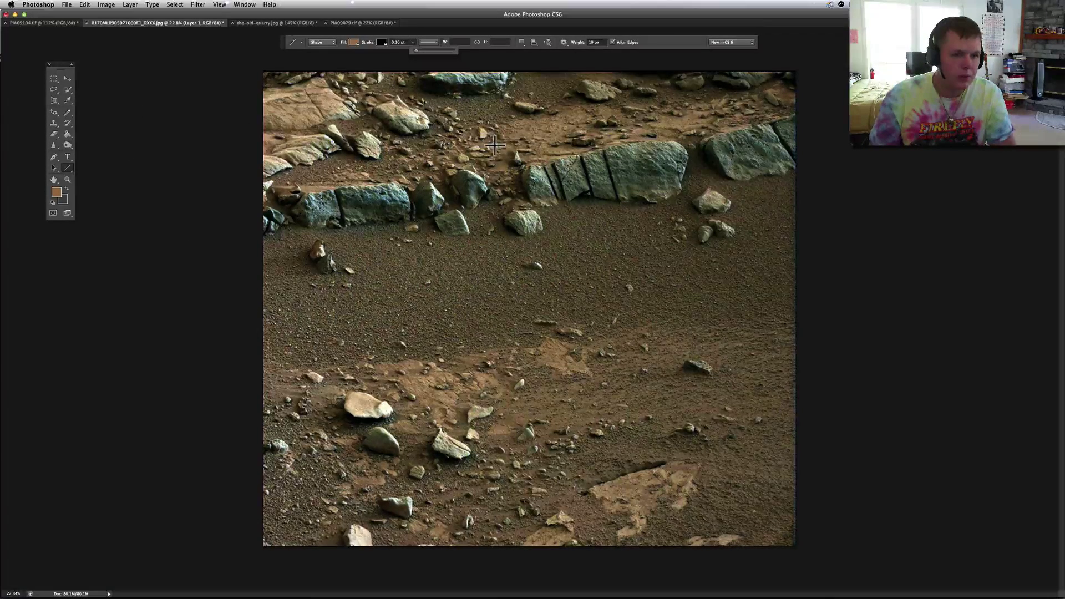
drag(545, 162, 563, 211)
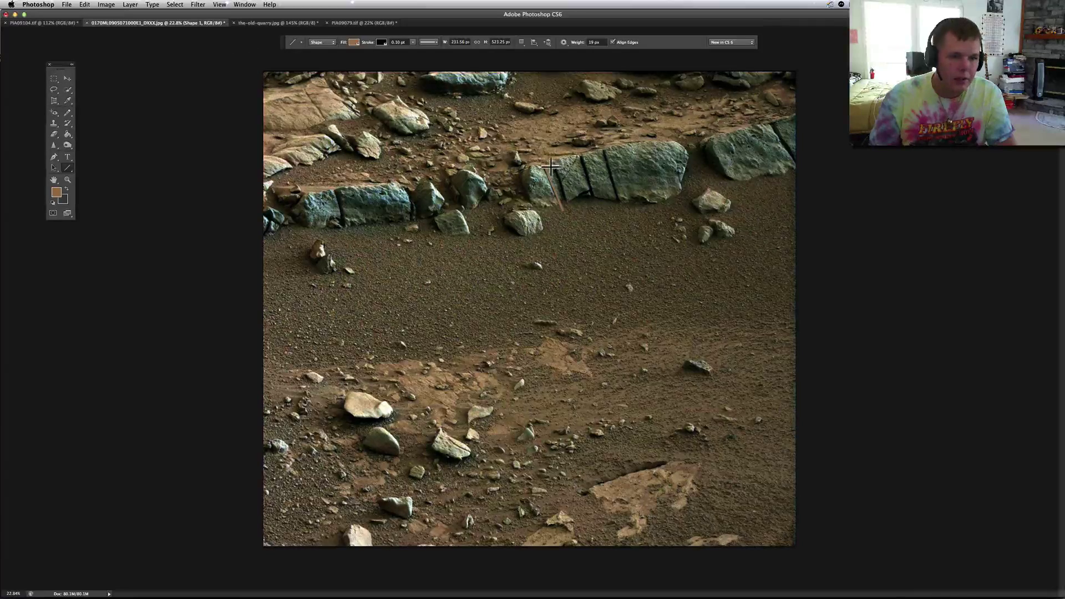
Nudge Shape 1 onto its notch, then draw Shape 2 and slide it onto the next notch
click(67, 79)
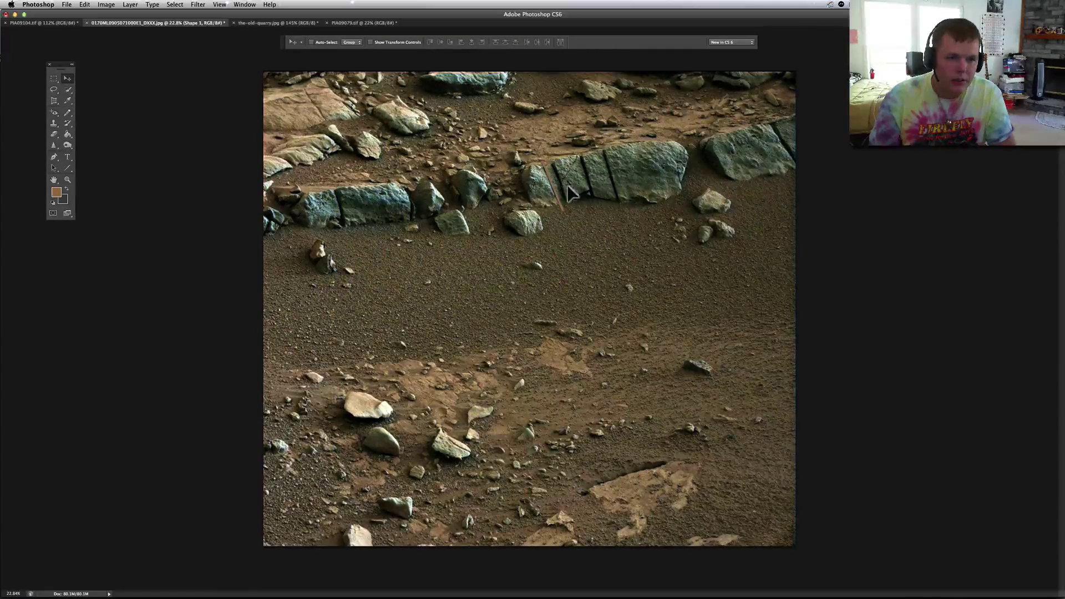
mouse_move(569, 187)
mouse_down()
mouse_move(560, 197)
mouse_move(572, 203)
mouse_up()
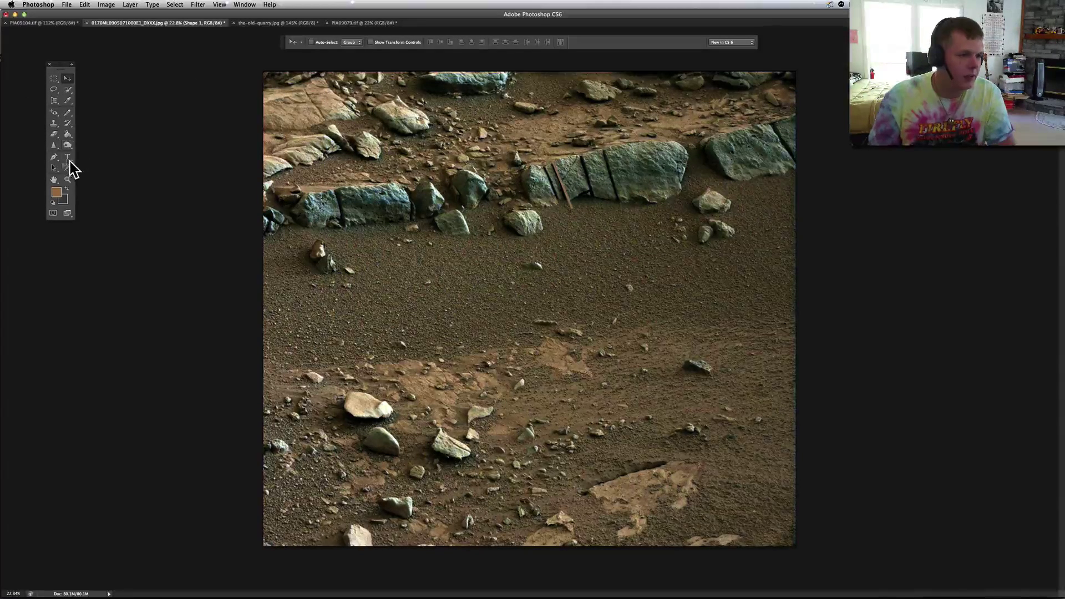
click(69, 168)
drag(579, 154, 597, 207)
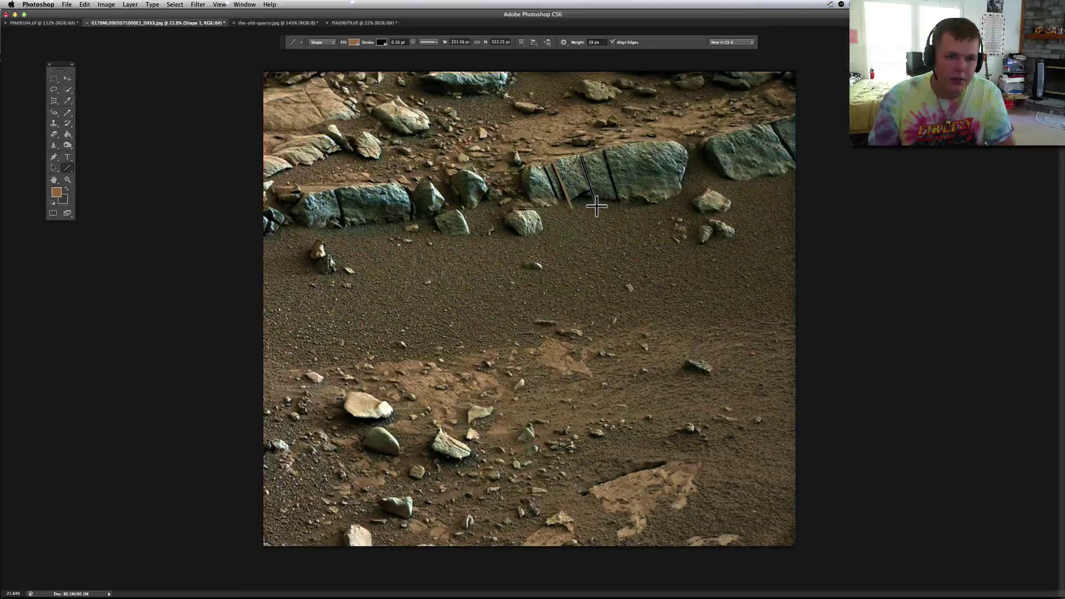
click(68, 80)
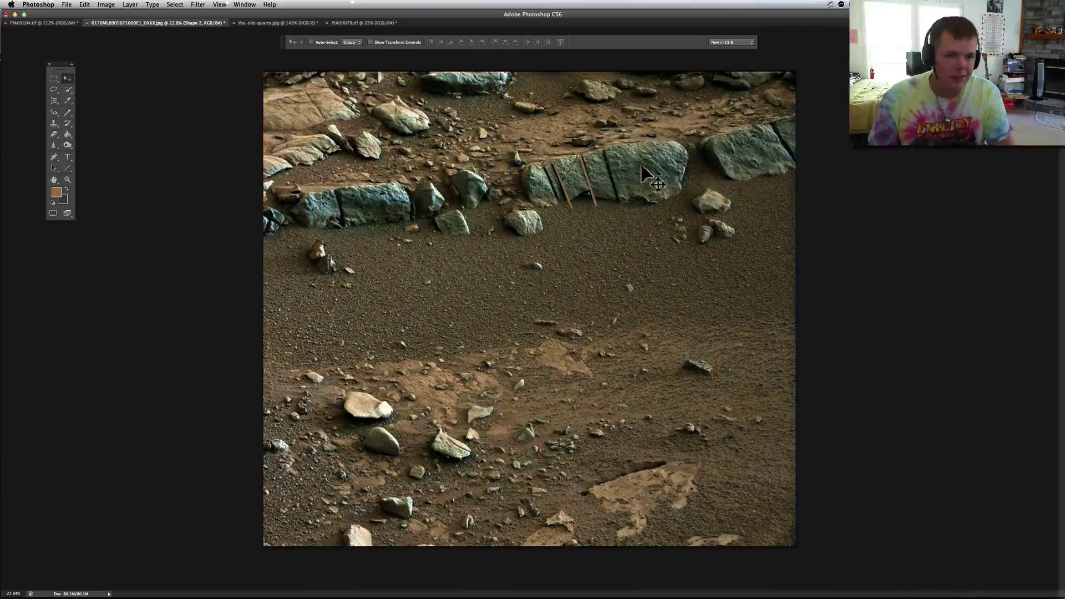
drag(596, 195, 618, 191)
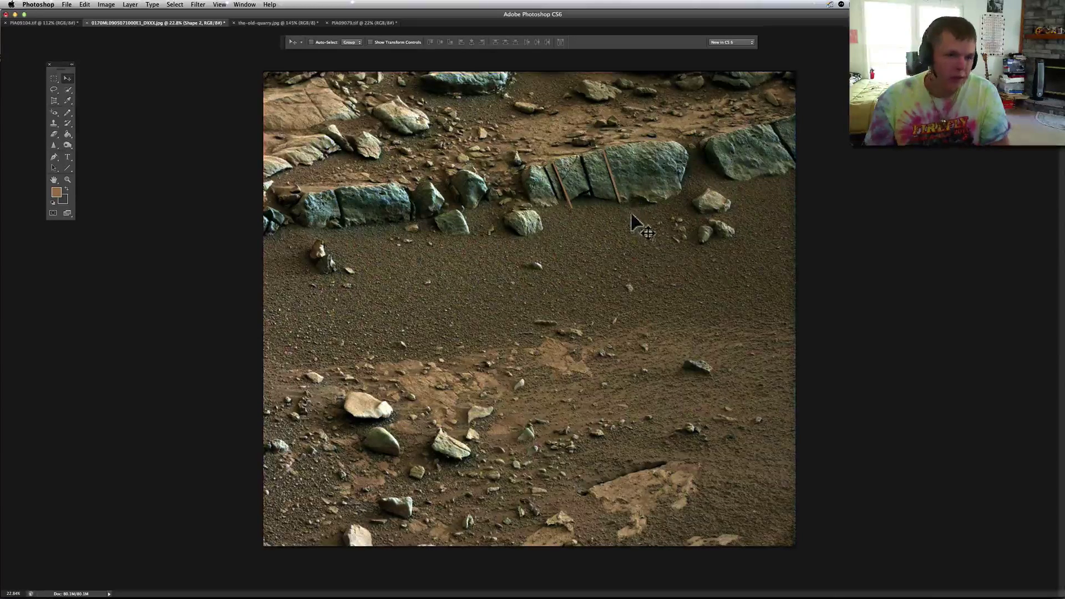